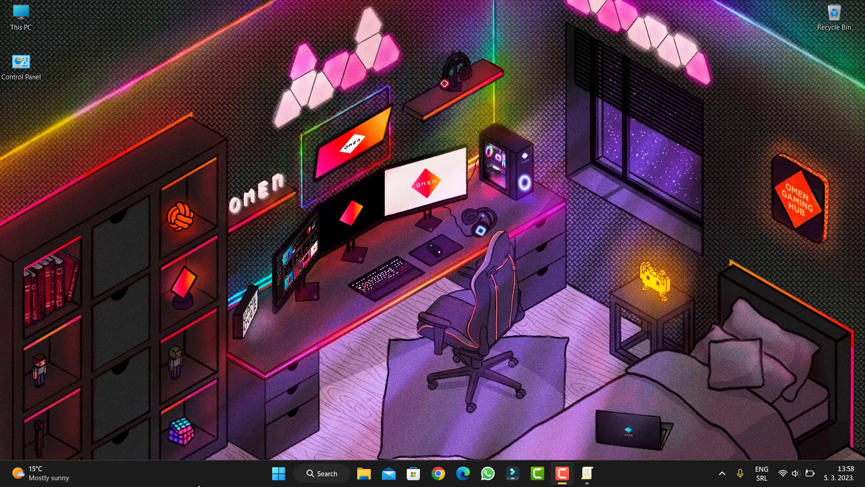
Launch Settings from Start and view the Windows Update page showing the PC is up to date
{"action": "left_click", "coordinate": [277, 472]}
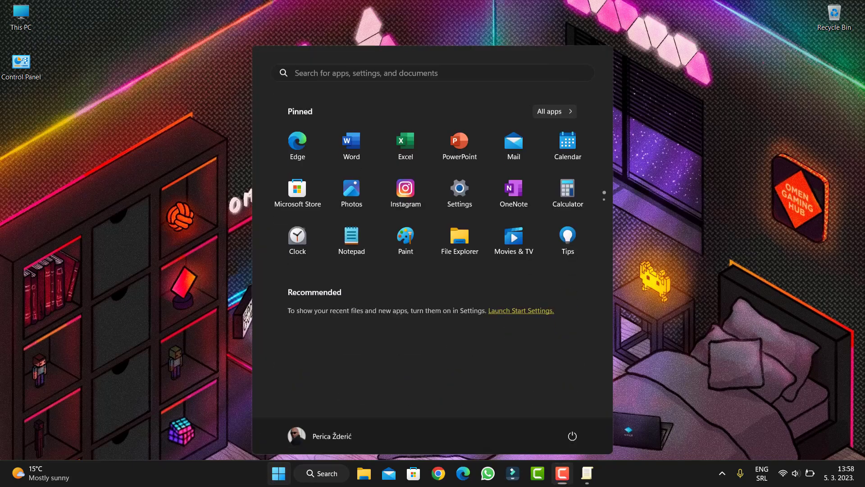
{"action": "left_click", "coordinate": [459, 189]}
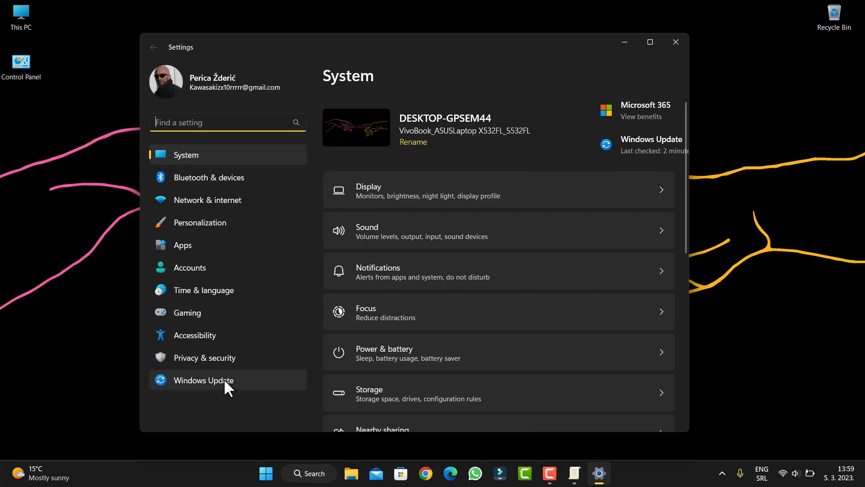
{"action": "left_click", "coordinate": [271, 378]}
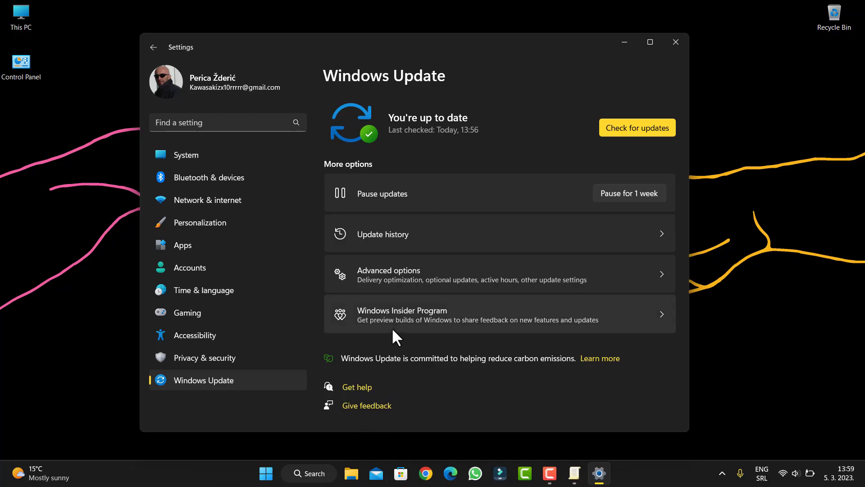
On the Windows Insider Program page, expand the channel choices and pick Beta, then Release Preview
{"action": "left_click", "coordinate": [397, 315]}
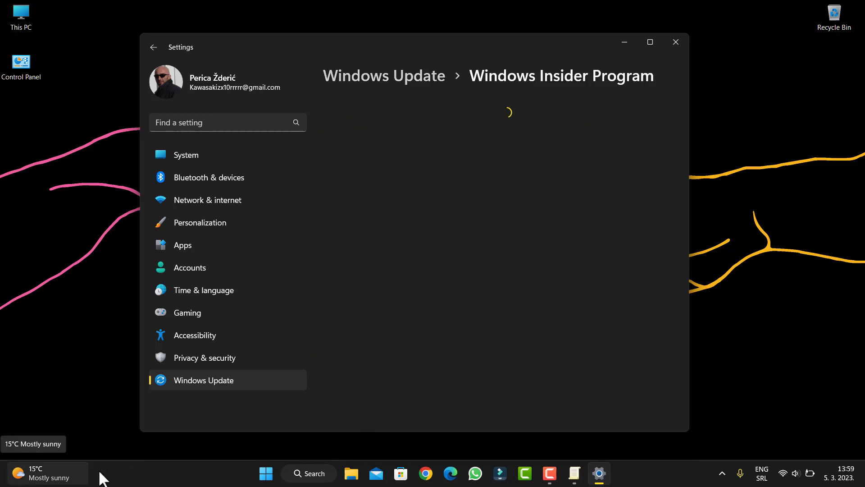
{"action": "mouse_move", "coordinate": [45, 473]}
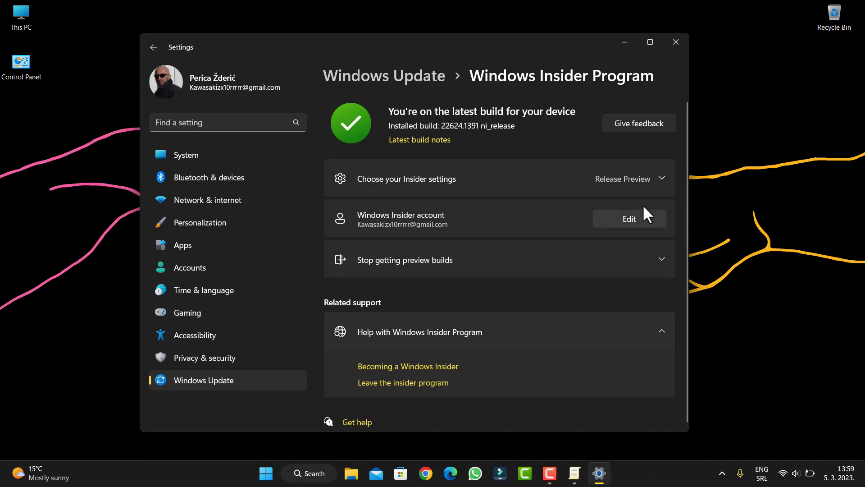
{"action": "left_click", "coordinate": [662, 177]}
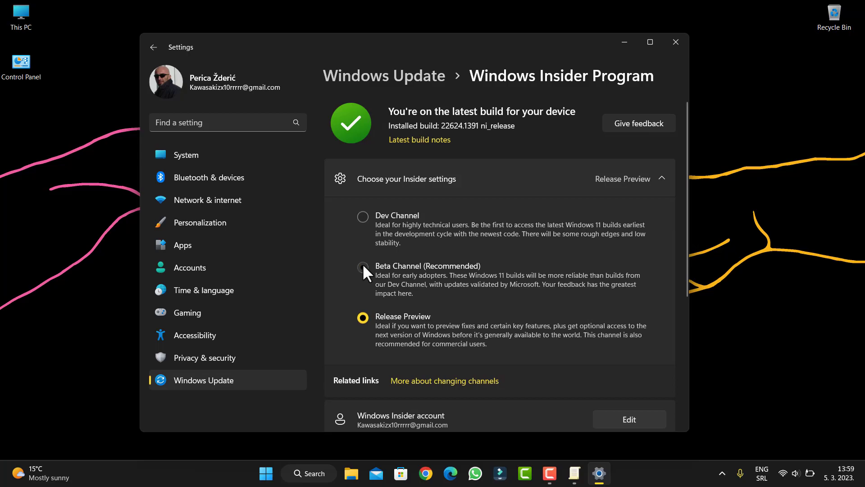
{"action": "left_click", "coordinate": [363, 265]}
{"action": "left_click", "coordinate": [364, 319]}
Expand the Stop getting preview builds options and review the unenroll setting
{"action": "scroll", "coordinate": [405, 334], "scroll_direction": "down", "scroll_amount": 2}
{"action": "scroll", "coordinate": [450, 336], "scroll_direction": "down", "scroll_amount": 1}
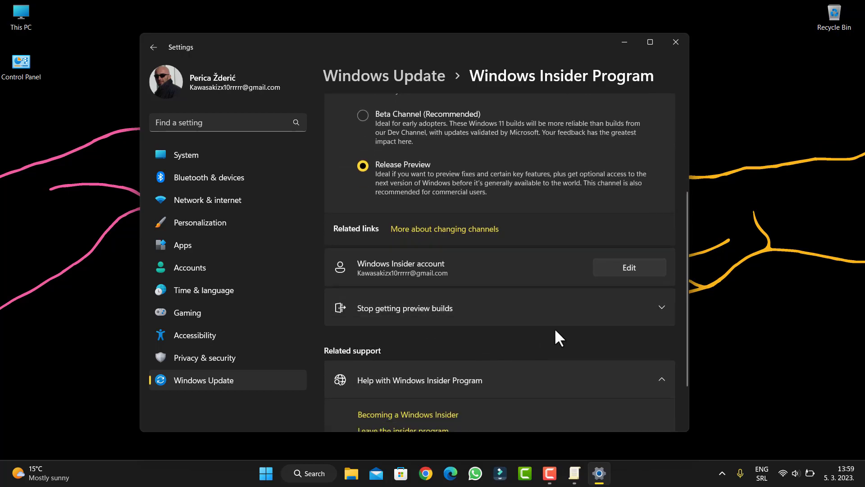
{"action": "left_click", "coordinate": [655, 304]}
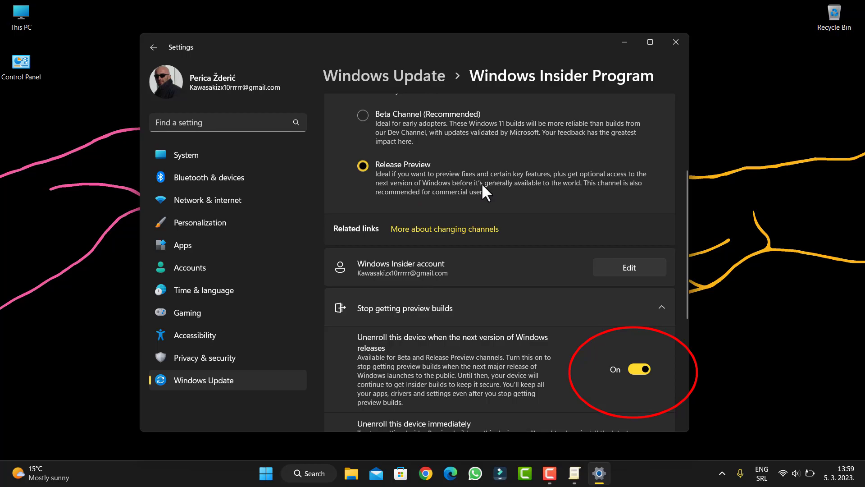
{"action": "scroll", "coordinate": [404, 389], "scroll_direction": "down", "scroll_amount": 2}
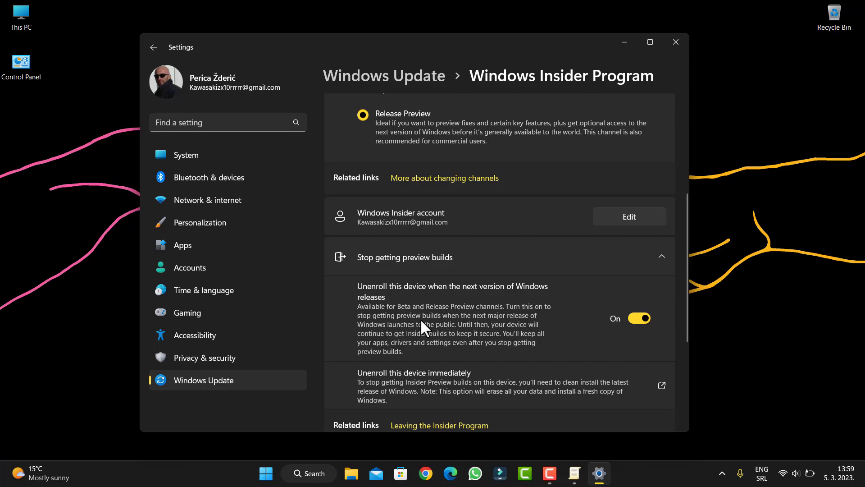
{"action": "scroll", "coordinate": [431, 326], "scroll_direction": "down", "scroll_amount": 2}
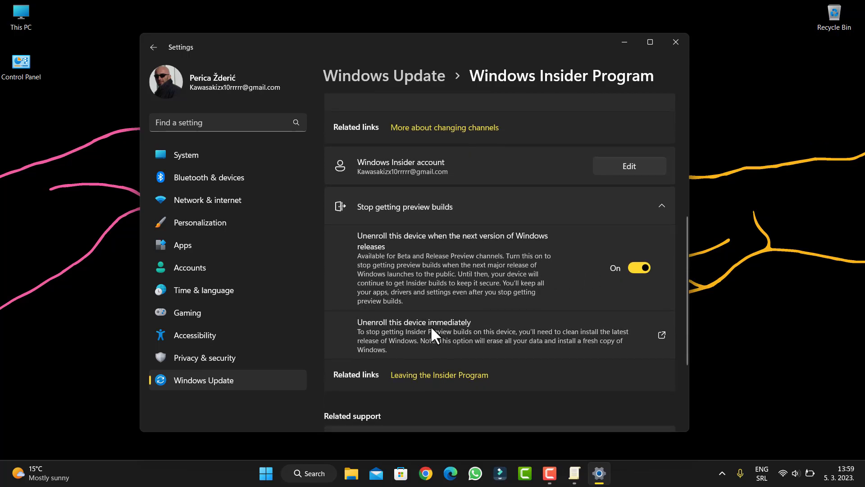
{"action": "scroll", "coordinate": [430, 325], "scroll_direction": "up", "scroll_amount": 4}
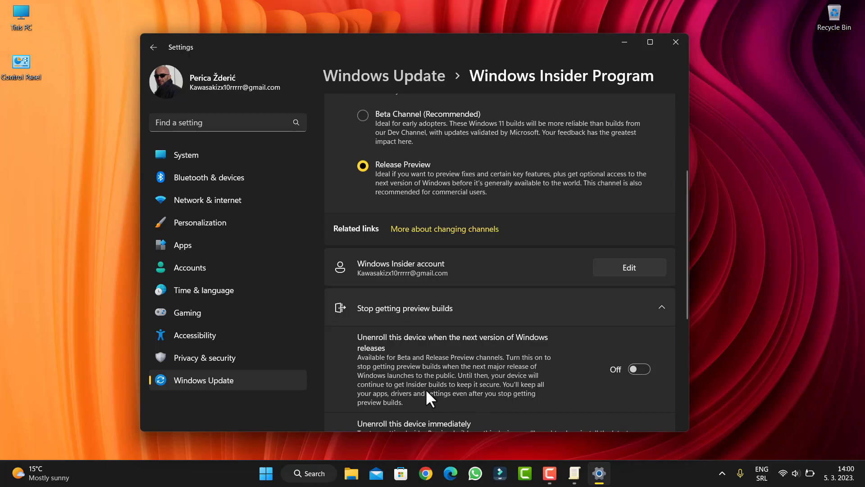
Reselect Release Preview and toggle unenroll-at-next-Windows-release on, then back off
{"action": "scroll", "coordinate": [434, 358], "scroll_direction": "up", "scroll_amount": 3}
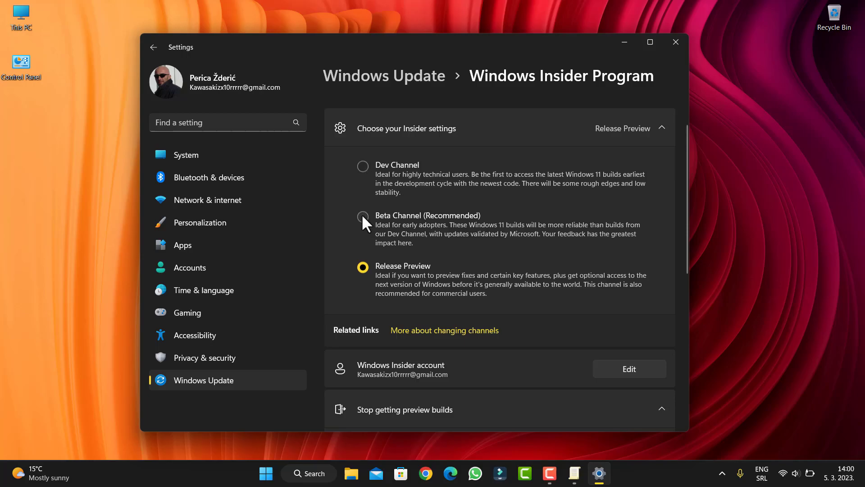
{"action": "left_click", "coordinate": [363, 267]}
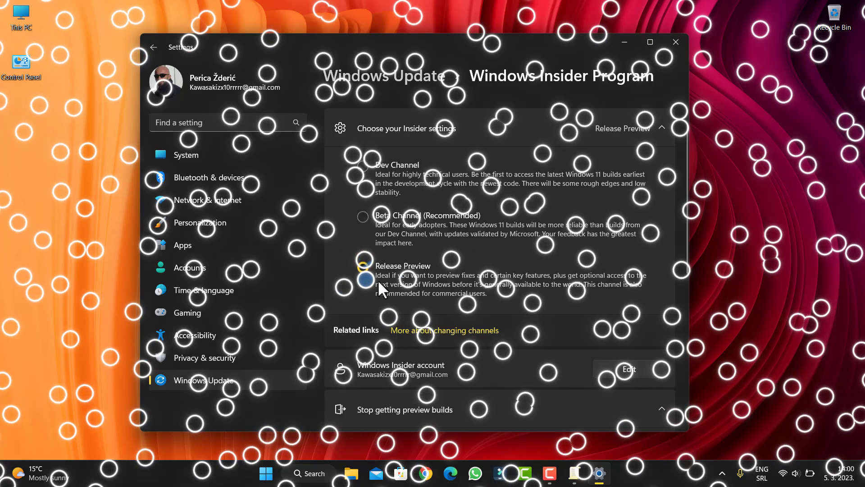
{"action": "scroll", "coordinate": [468, 343], "scroll_direction": "down", "scroll_amount": 2}
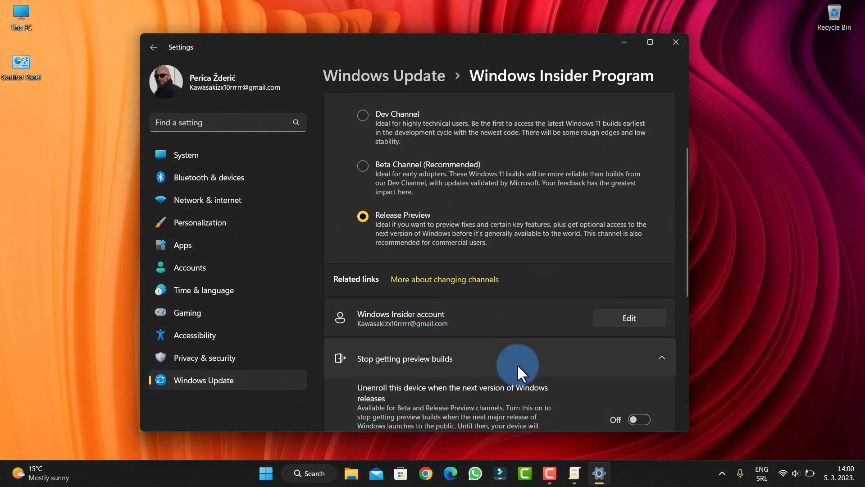
{"action": "left_click", "coordinate": [640, 420]}
{"action": "scroll", "coordinate": [577, 413], "scroll_direction": "down", "scroll_amount": 2}
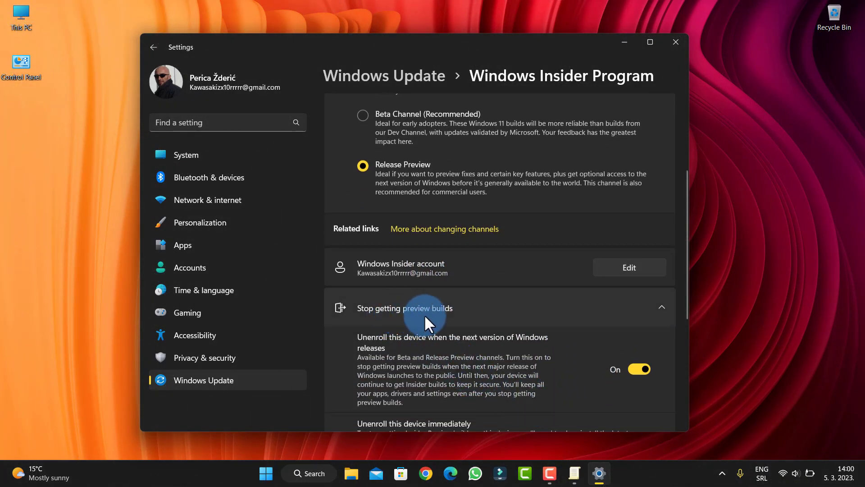
{"action": "left_click", "coordinate": [639, 370]}
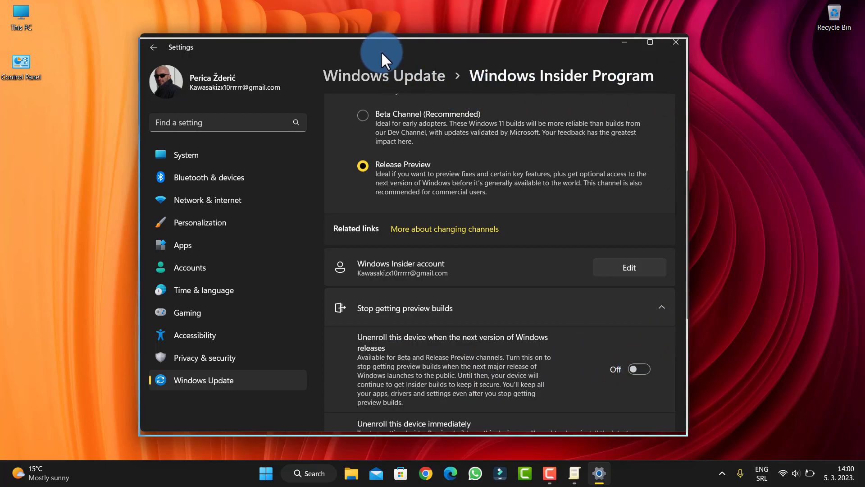
{"action": "left_click_drag", "start_coordinate": [380, 50], "coordinate": [393, 86]}
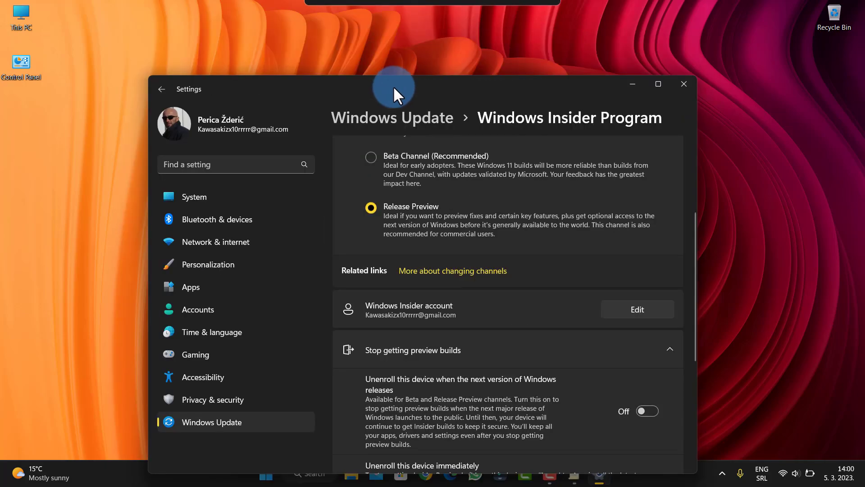
Close Settings, abandon a Windows search for regedit, and open Run from the Start right-click menu
{"action": "left_click", "coordinate": [684, 83]}
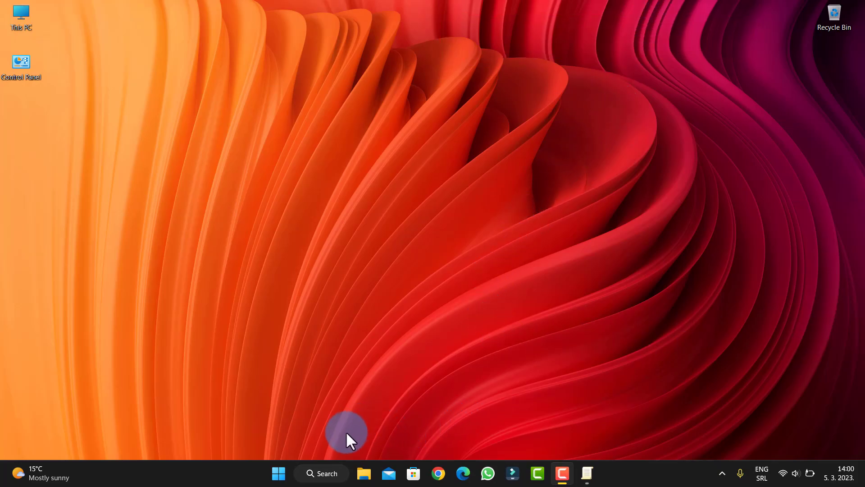
{"action": "left_click", "coordinate": [314, 472]}
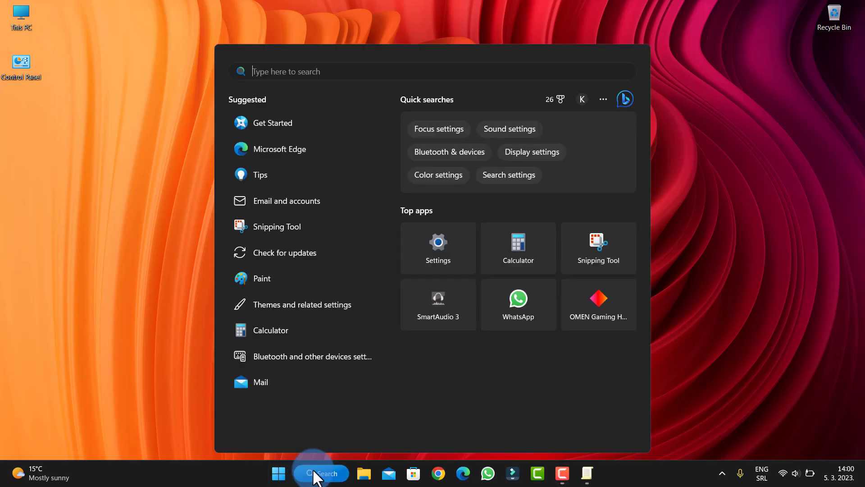
{"action": "type", "text": "re"}
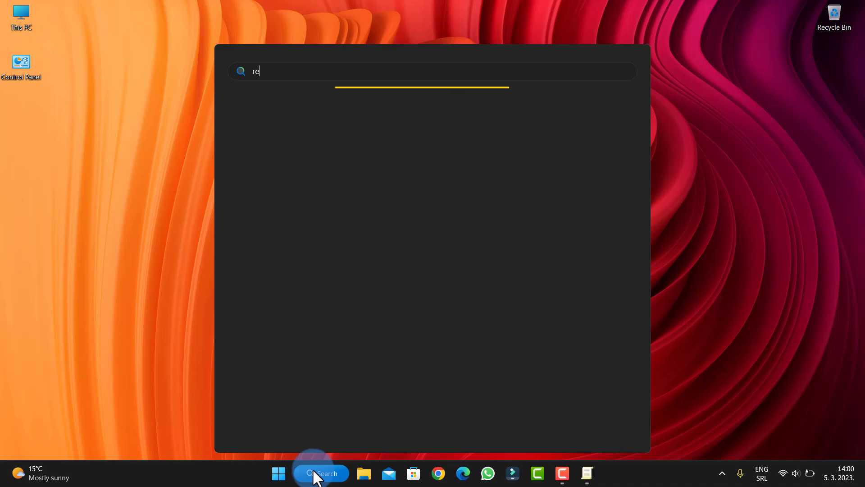
{"action": "type", "text": "gedit"}
{"action": "key", "text": "ctrl+a"}
{"action": "key", "text": "BackSpace"}
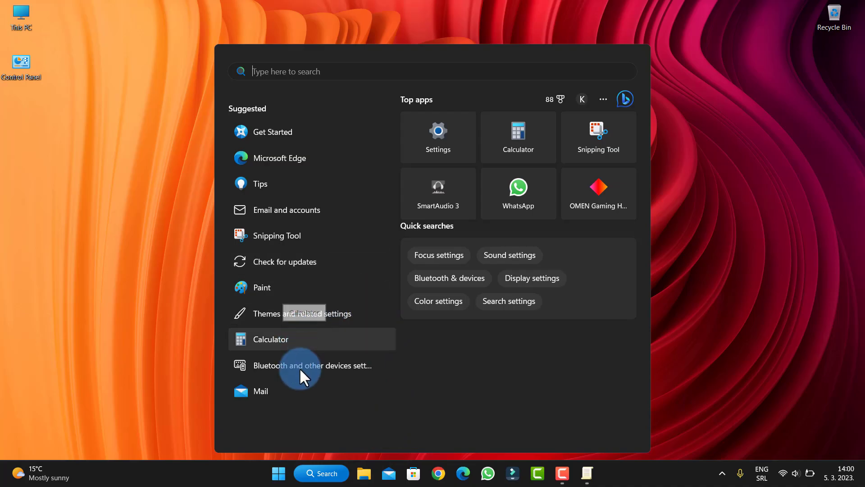
{"action": "key", "text": "Escape"}
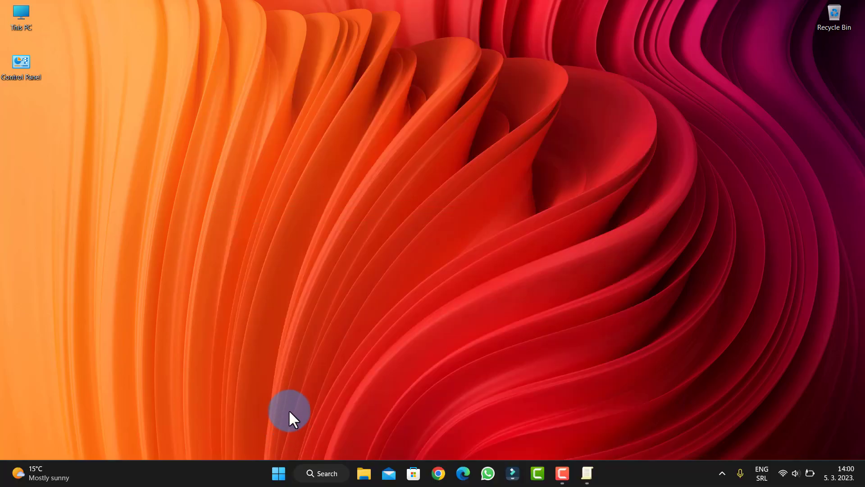
{"action": "right_click", "coordinate": [279, 473]}
{"action": "left_click", "coordinate": [262, 403]}
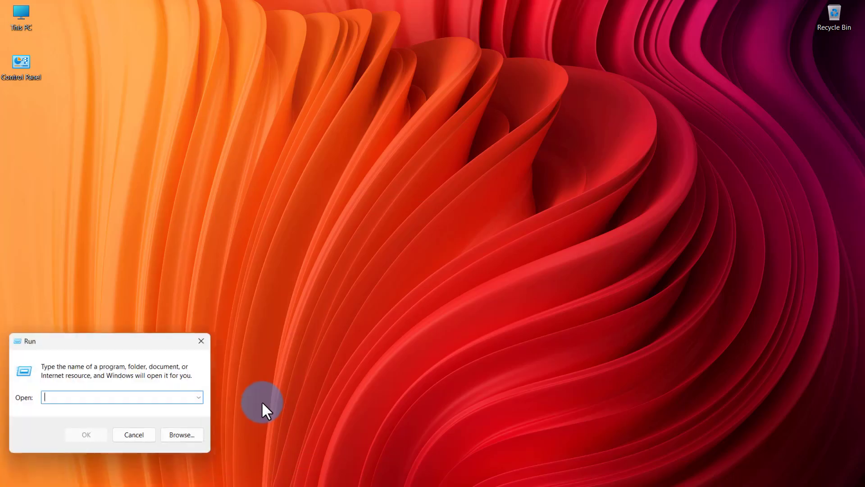
Launch regedit from the Run box and reposition the Registry Editor window
{"action": "type", "text": "regedi"}
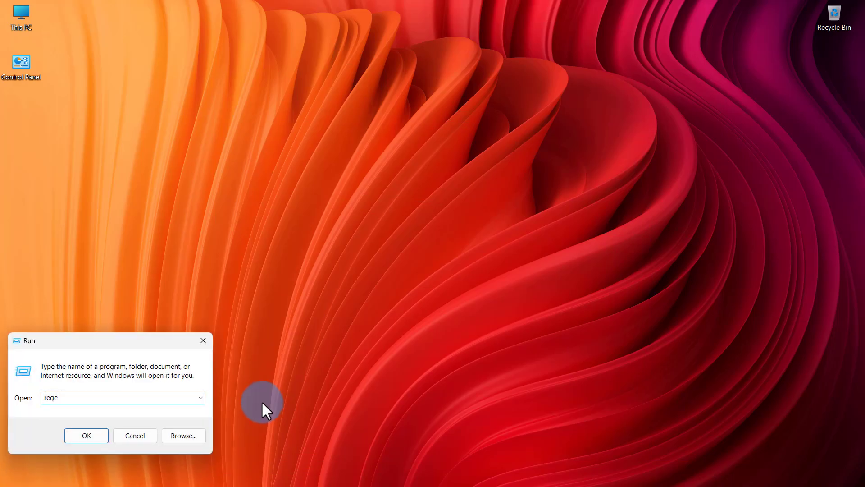
{"action": "type", "text": "t"}
{"action": "key", "text": "Return"}
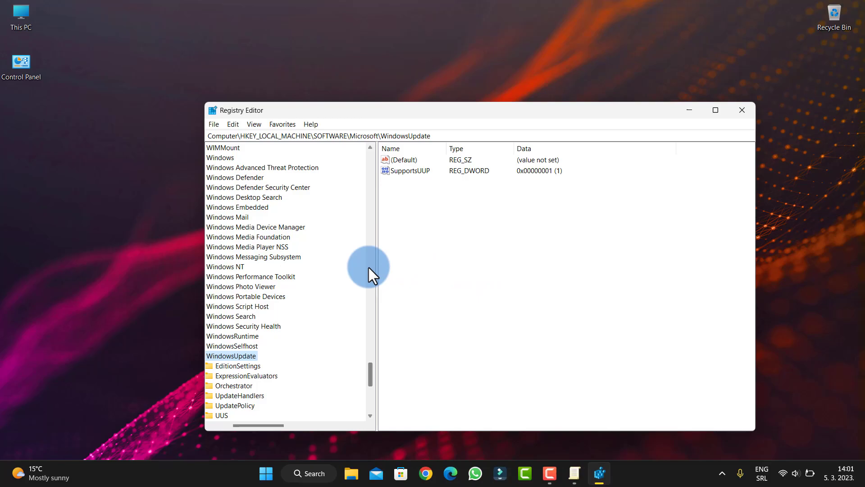
{"action": "left_click_drag", "start_coordinate": [369, 370], "coordinate": [377, 148]}
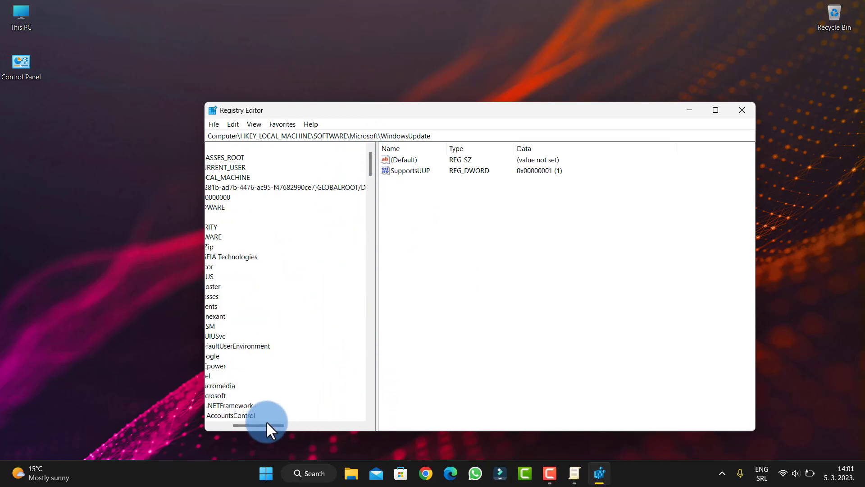
{"action": "left_click_drag", "start_coordinate": [266, 426], "coordinate": [228, 424]}
Expand HKEY_LOCAL_MACHINE > SOFTWARE > Microsoft in the key tree
{"action": "left_click", "coordinate": [235, 238]}
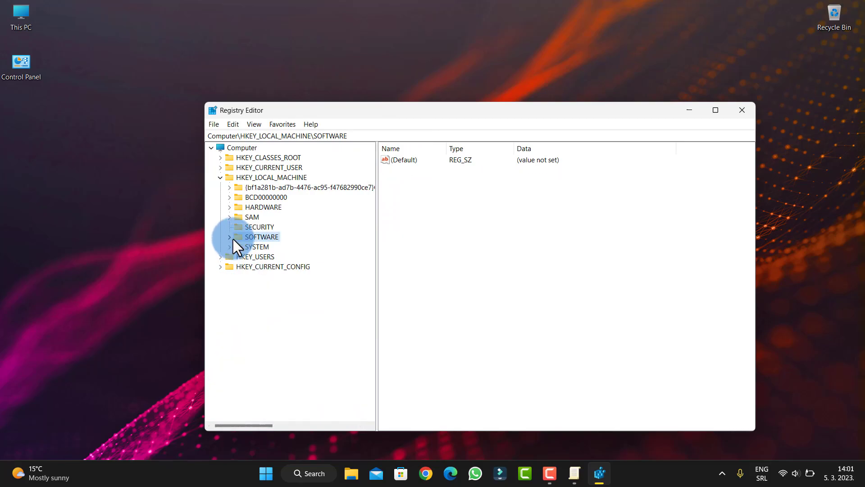
{"action": "left_click", "coordinate": [220, 174]}
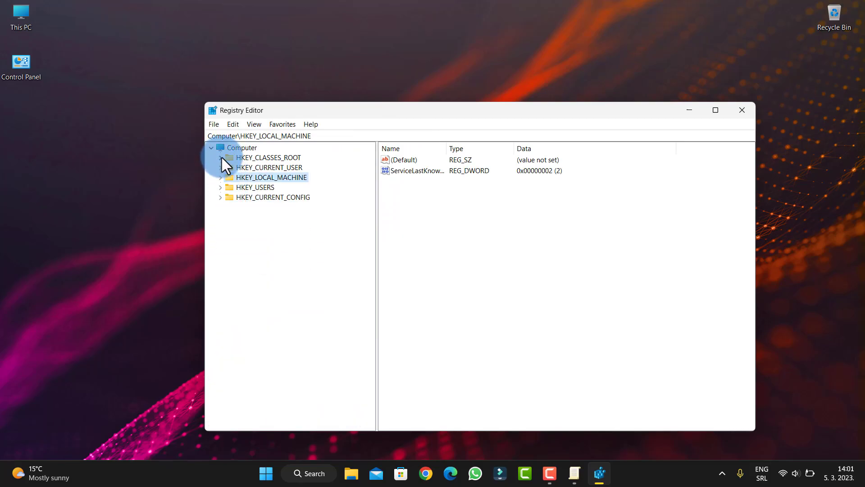
{"action": "left_click", "coordinate": [240, 157]}
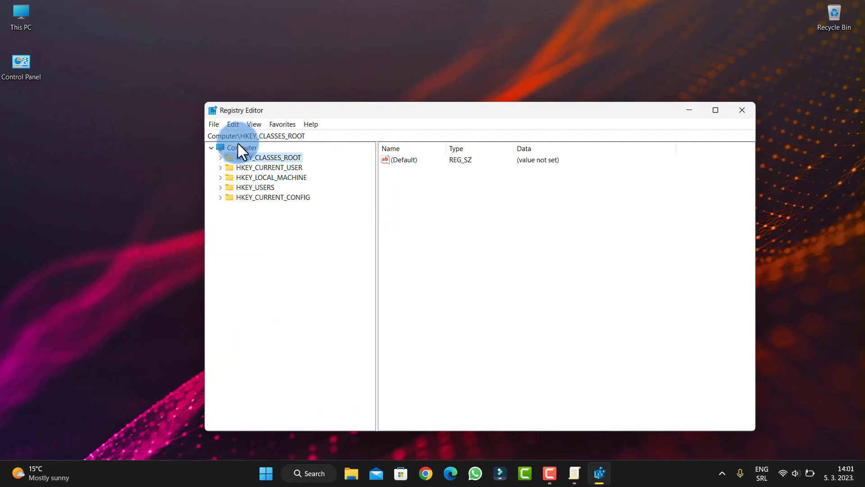
{"action": "left_click", "coordinate": [222, 177]}
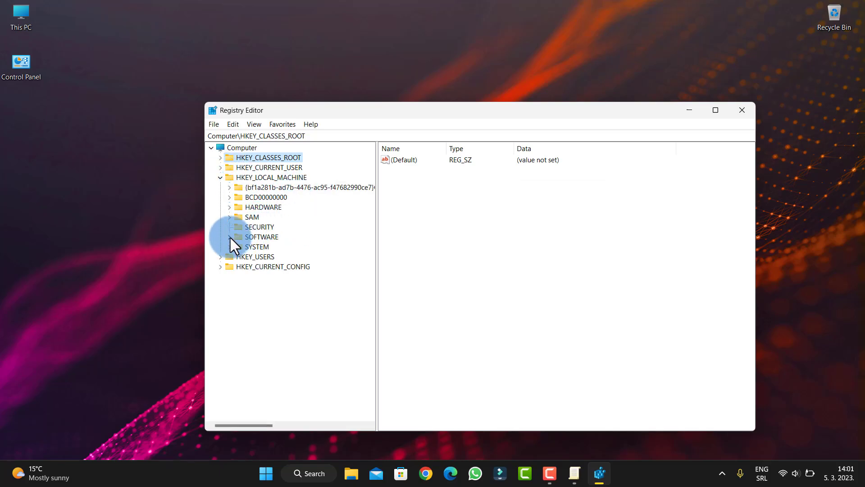
{"action": "left_click", "coordinate": [229, 237]}
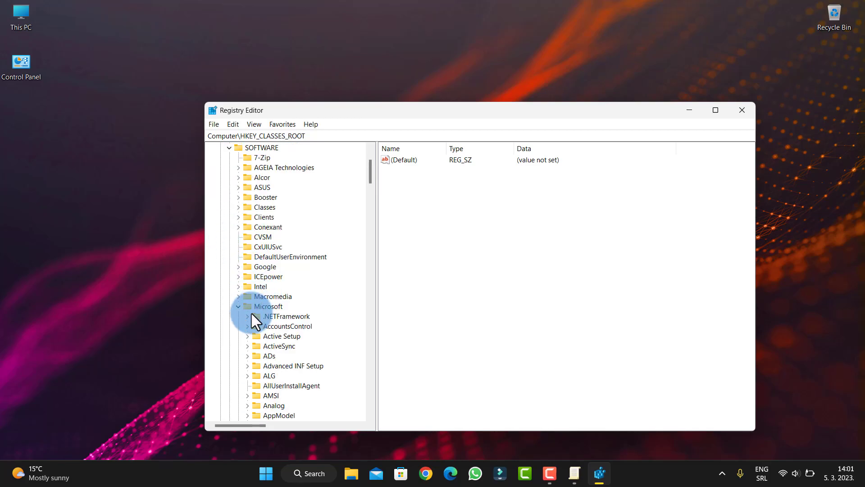
{"action": "left_click", "coordinate": [238, 307]}
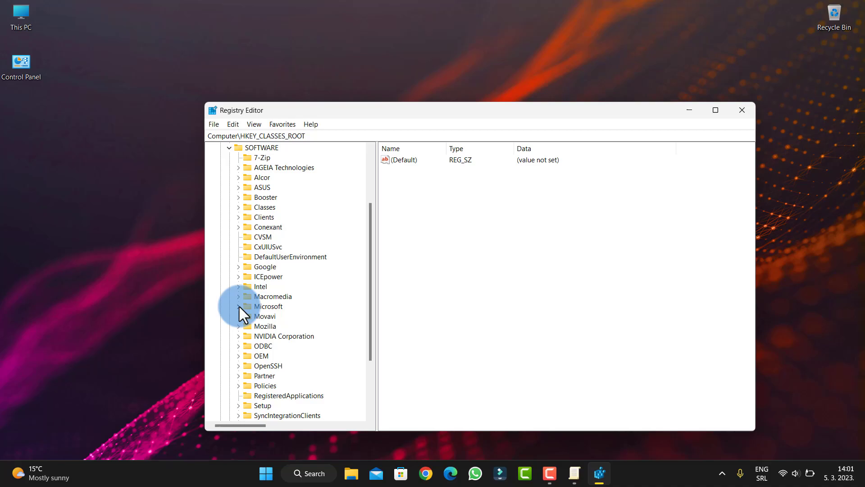
{"action": "left_click", "coordinate": [239, 306]}
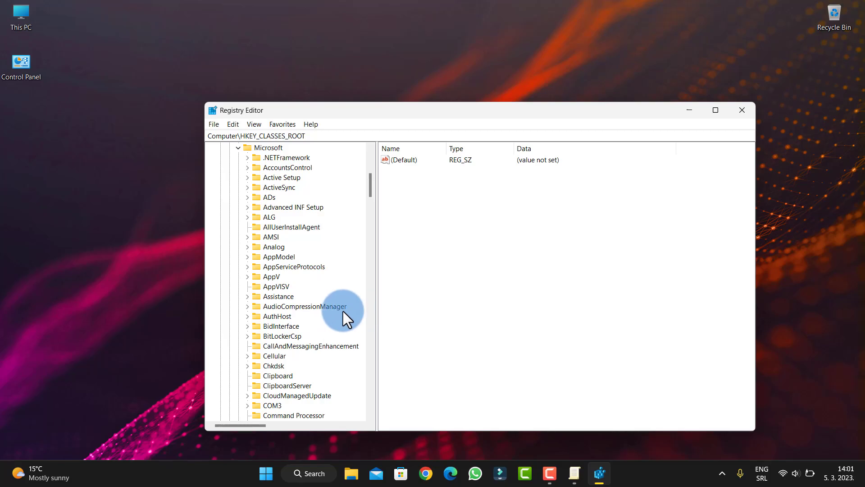
Scroll down the Microsoft subkeys and select WindowsSelfhost
{"action": "scroll", "coordinate": [342, 311], "scroll_direction": "down", "scroll_amount": 10}
{"action": "scroll", "coordinate": [309, 299], "scroll_direction": "down", "scroll_amount": 20}
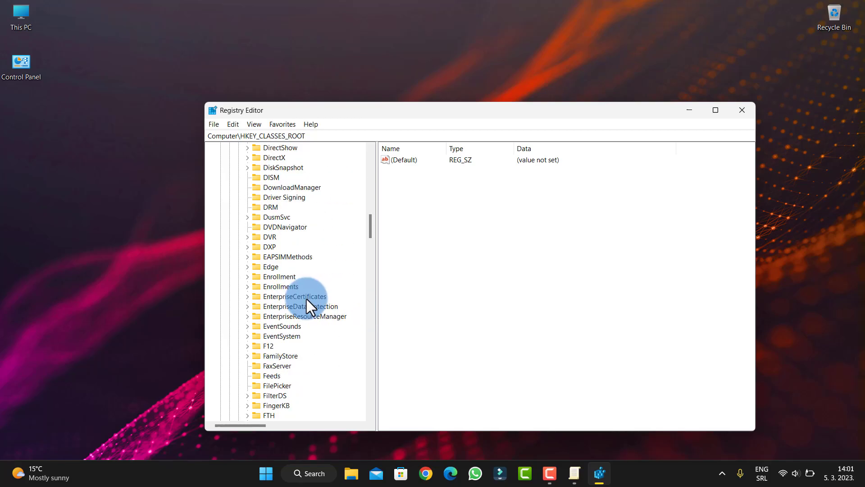
{"action": "scroll", "coordinate": [302, 299], "scroll_direction": "down", "scroll_amount": 20}
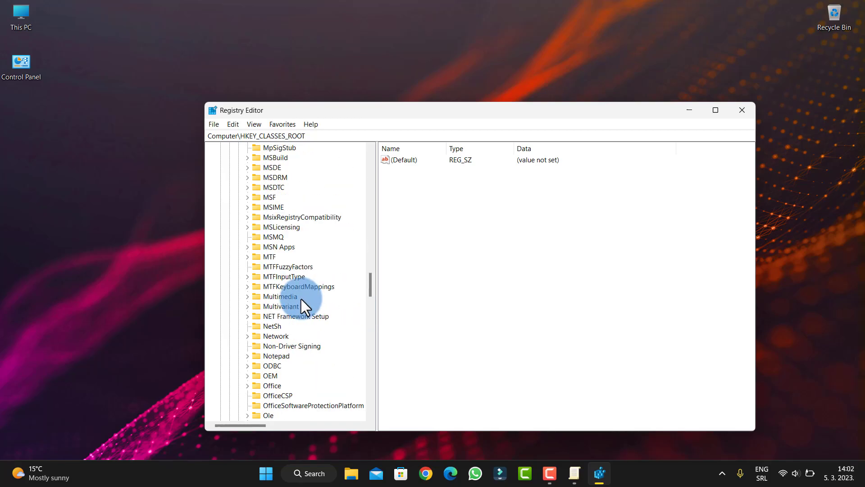
{"action": "scroll", "coordinate": [301, 299], "scroll_direction": "down", "scroll_amount": 11}
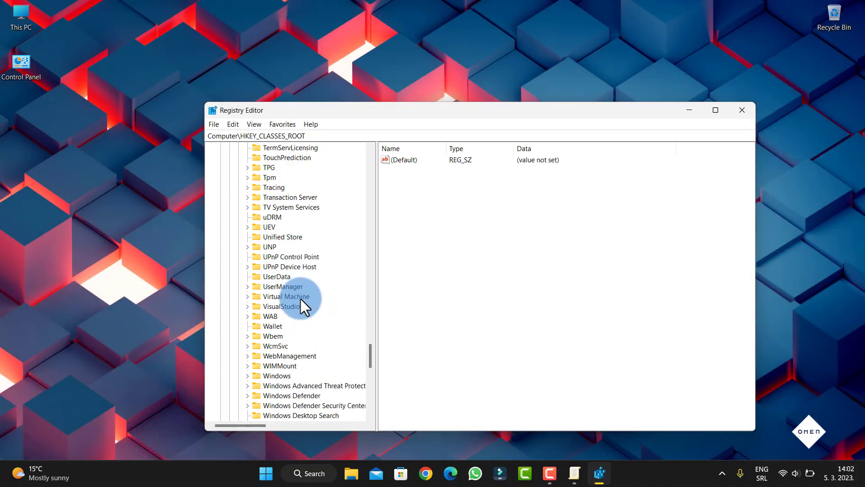
{"action": "scroll", "coordinate": [301, 298], "scroll_direction": "down", "scroll_amount": 1}
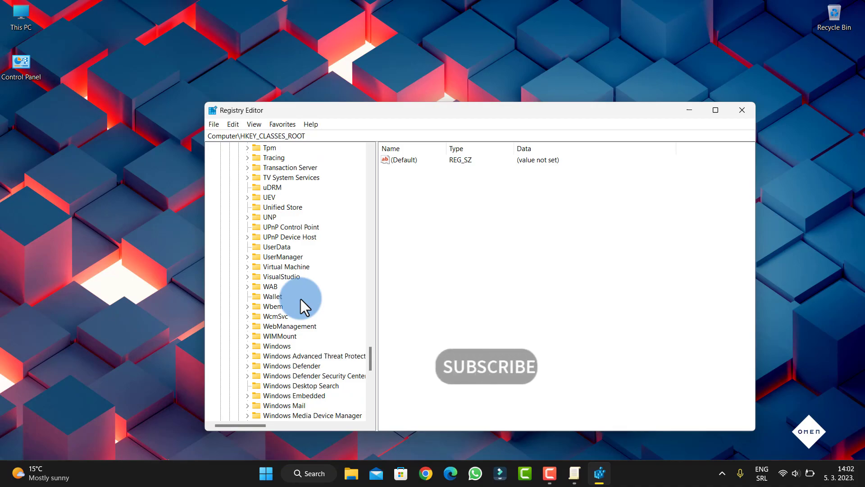
{"action": "scroll", "coordinate": [301, 298], "scroll_direction": "down", "scroll_amount": 2}
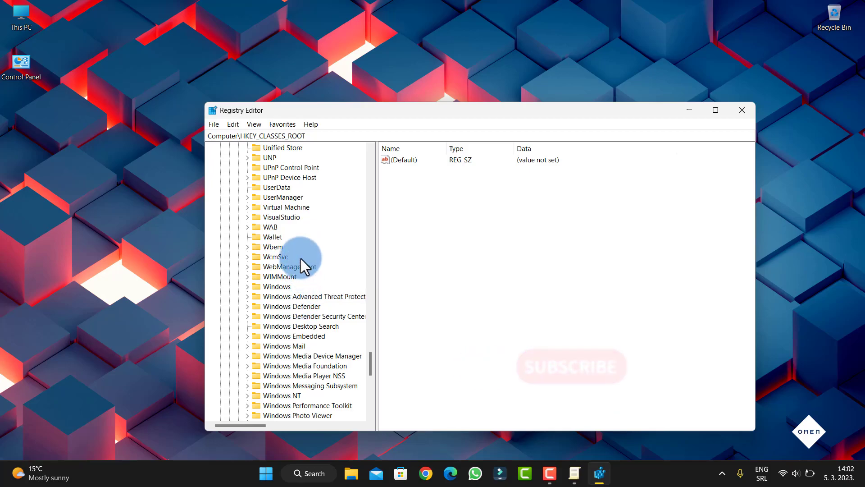
{"action": "scroll", "coordinate": [297, 261], "scroll_direction": "down", "scroll_amount": 3}
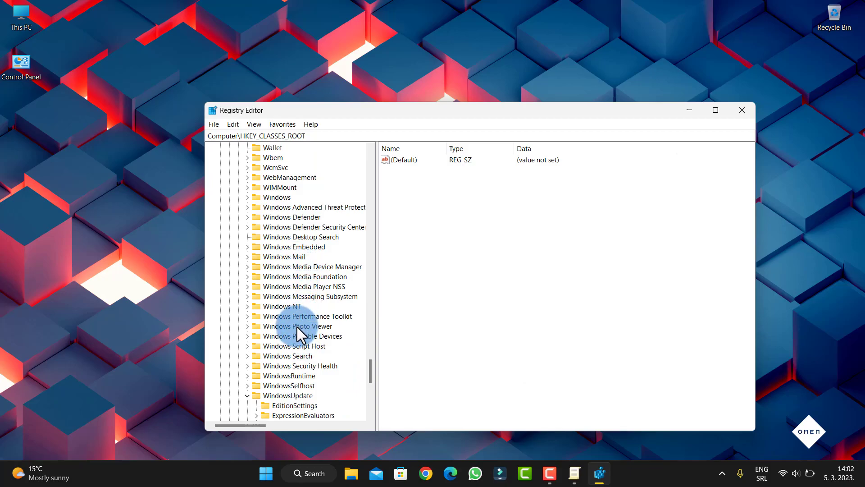
{"action": "left_click", "coordinate": [278, 386]}
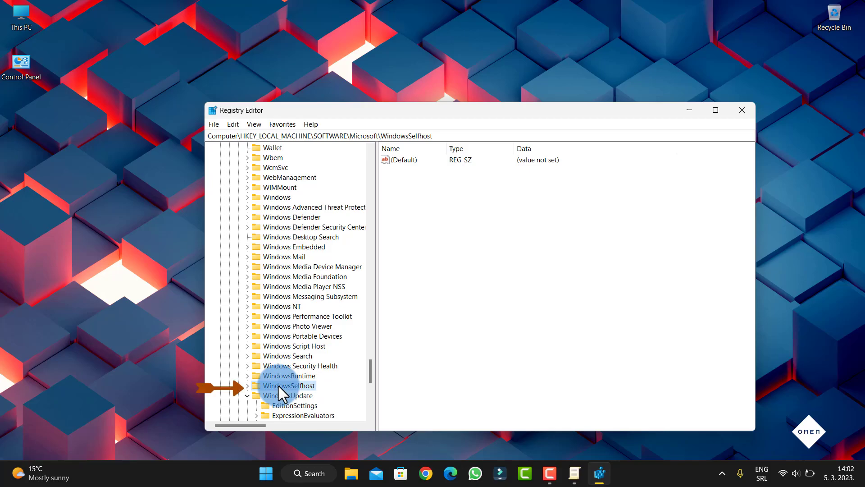
Dismiss the WindowsSelfhost context menu, then collapse the Microsoft and SOFTWARE keys
{"action": "right_click", "coordinate": [278, 387]}
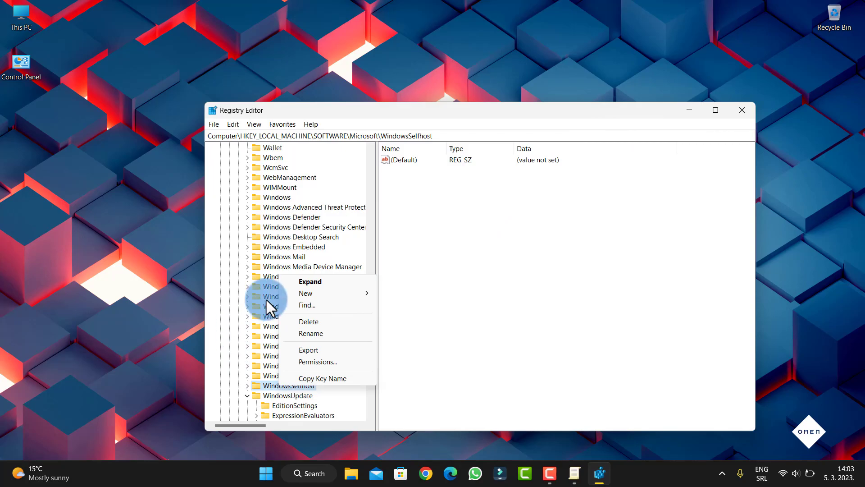
{"action": "left_click", "coordinate": [339, 172]}
{"action": "scroll", "coordinate": [241, 284], "scroll_direction": "up", "scroll_amount": 15}
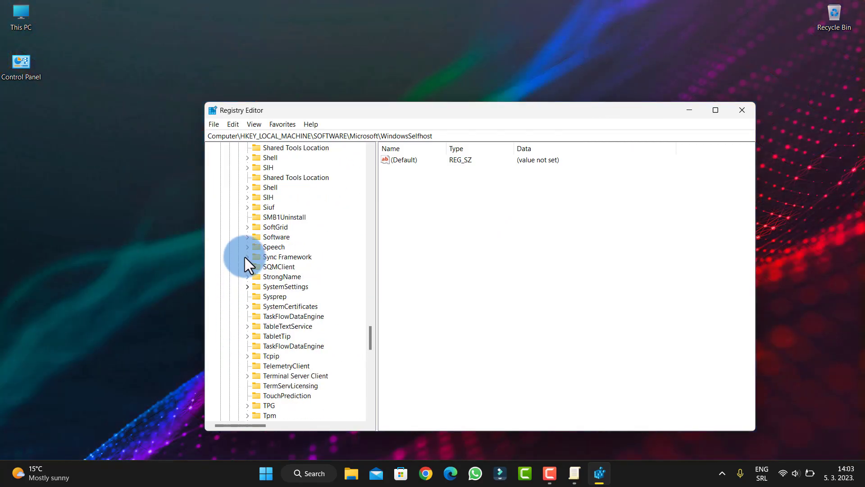
{"action": "scroll", "coordinate": [245, 256], "scroll_direction": "up", "scroll_amount": 20}
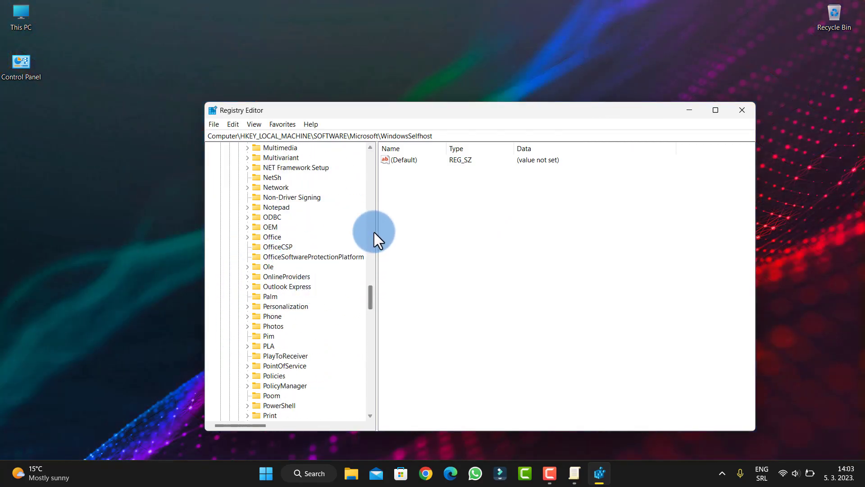
{"action": "left_click_drag", "start_coordinate": [369, 296], "coordinate": [369, 162]}
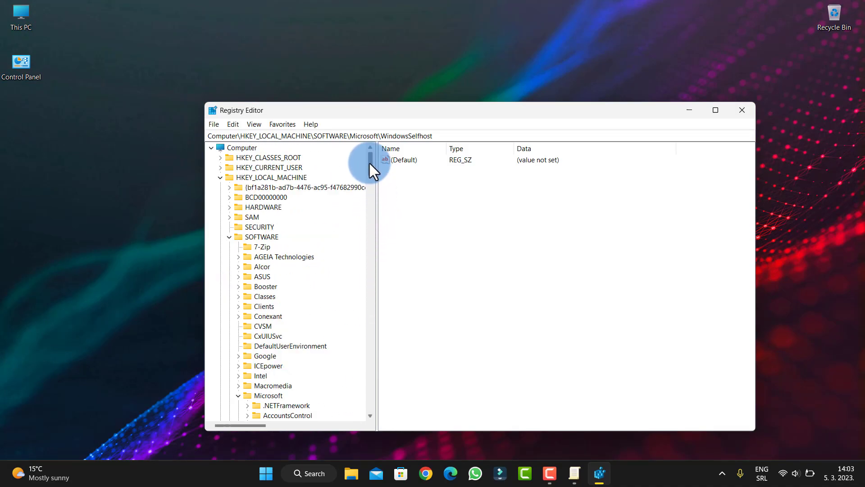
{"action": "left_click", "coordinate": [236, 395]}
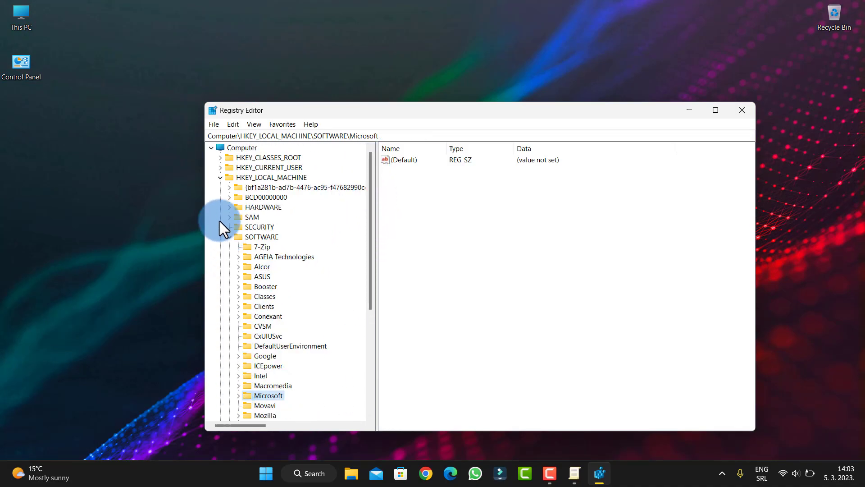
{"action": "left_click", "coordinate": [228, 236]}
Collapse the HKEY_LOCAL_MACHINE branch
{"action": "left_click", "coordinate": [220, 177]}
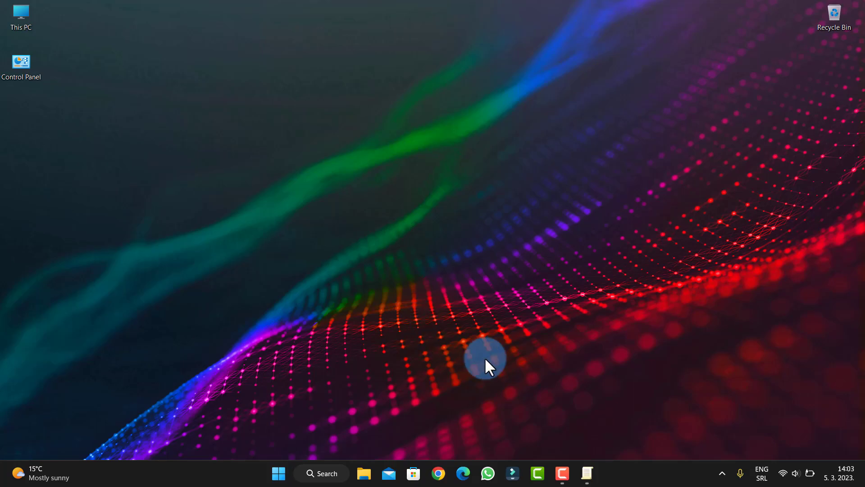
Bring back Local Group Policy Editor, adjust its tree pane, and scroll to the Windows Update policies
{"action": "left_click", "coordinate": [587, 472]}
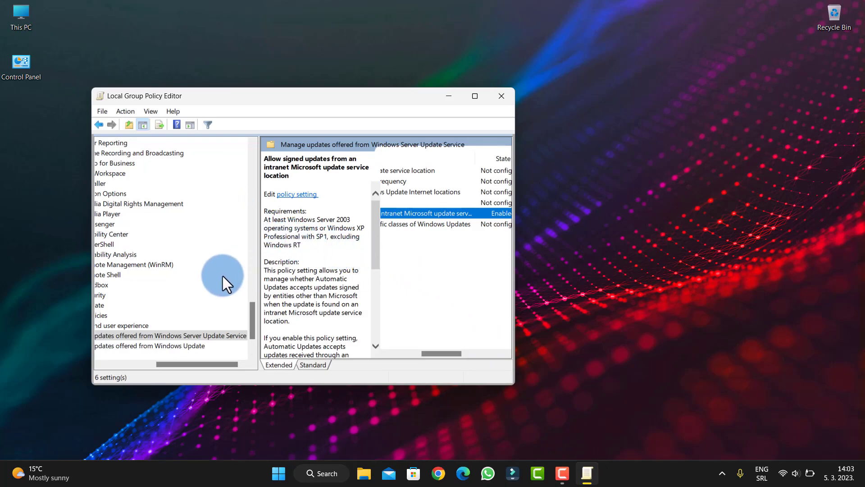
{"action": "left_click_drag", "start_coordinate": [220, 364], "coordinate": [141, 354]}
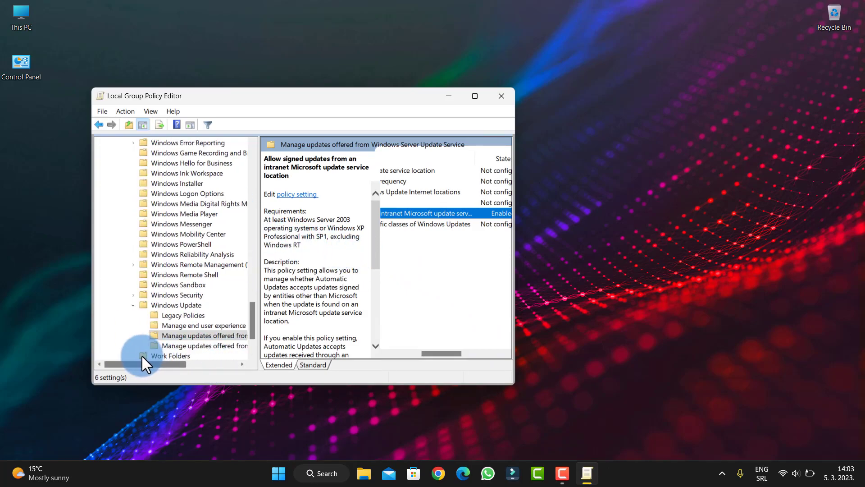
{"action": "scroll", "coordinate": [164, 255], "scroll_direction": "up", "scroll_amount": 15}
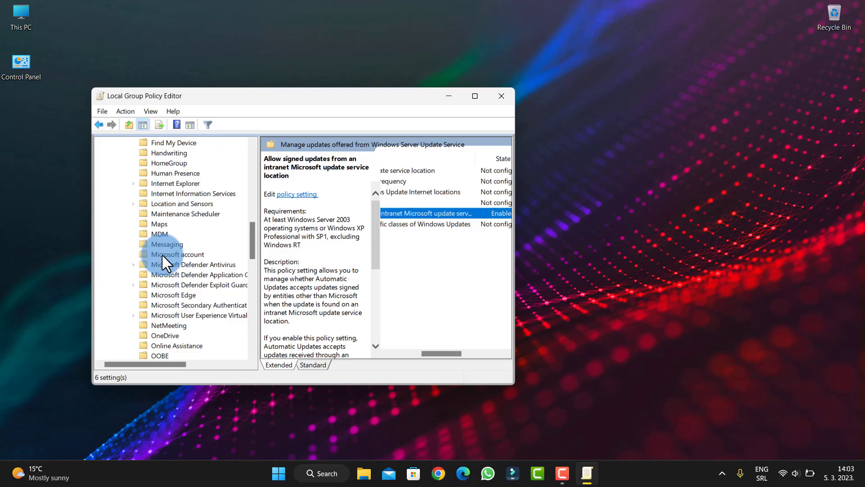
{"action": "scroll", "coordinate": [162, 255], "scroll_direction": "up", "scroll_amount": 12}
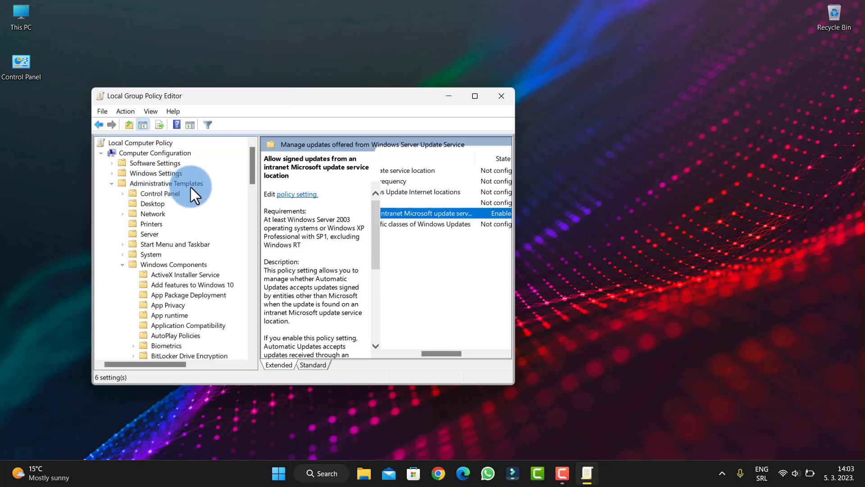
{"action": "scroll", "coordinate": [190, 187], "scroll_direction": "down", "scroll_amount": 1}
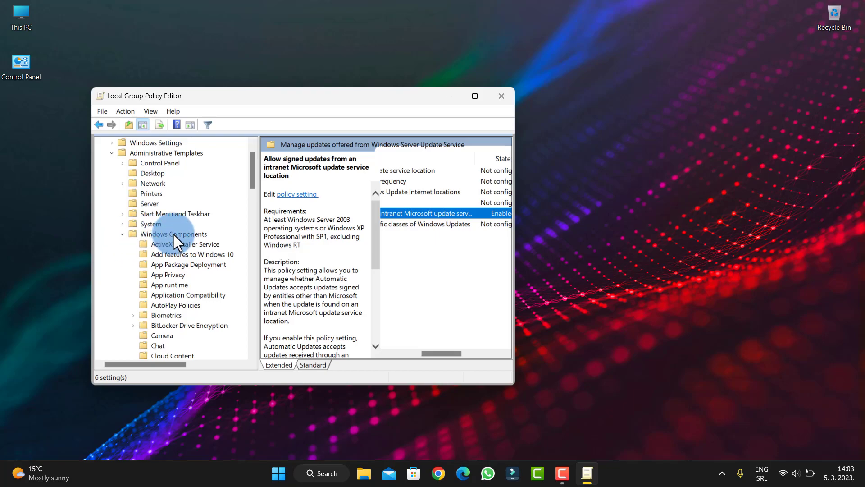
{"action": "scroll", "coordinate": [174, 235], "scroll_direction": "down", "scroll_amount": 2}
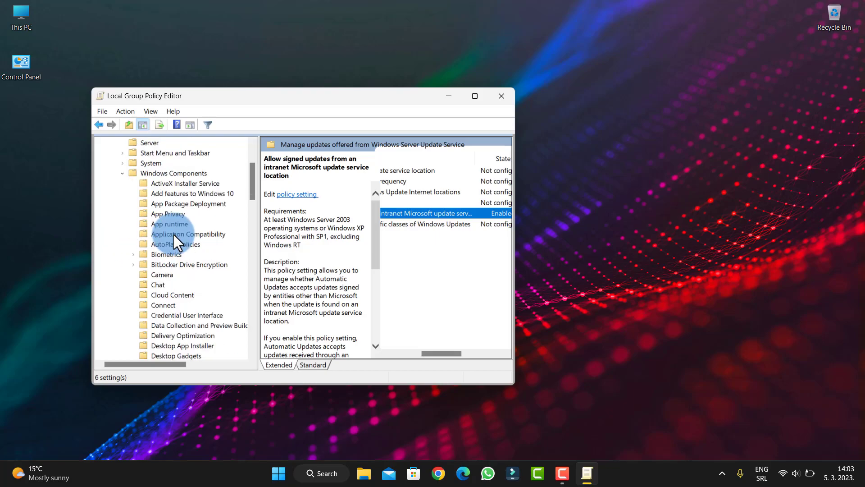
{"action": "scroll", "coordinate": [174, 234], "scroll_direction": "down", "scroll_amount": 6}
{"action": "scroll", "coordinate": [174, 234], "scroll_direction": "down", "scroll_amount": 13}
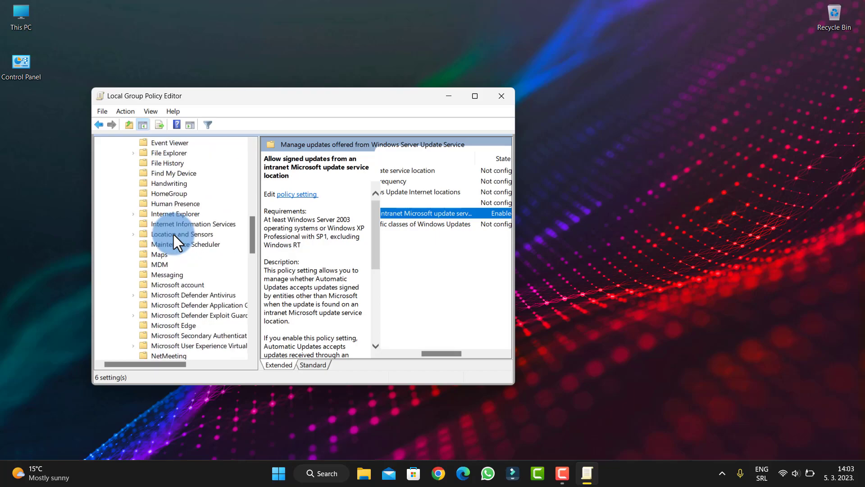
{"action": "scroll", "coordinate": [174, 234], "scroll_direction": "down", "scroll_amount": 7}
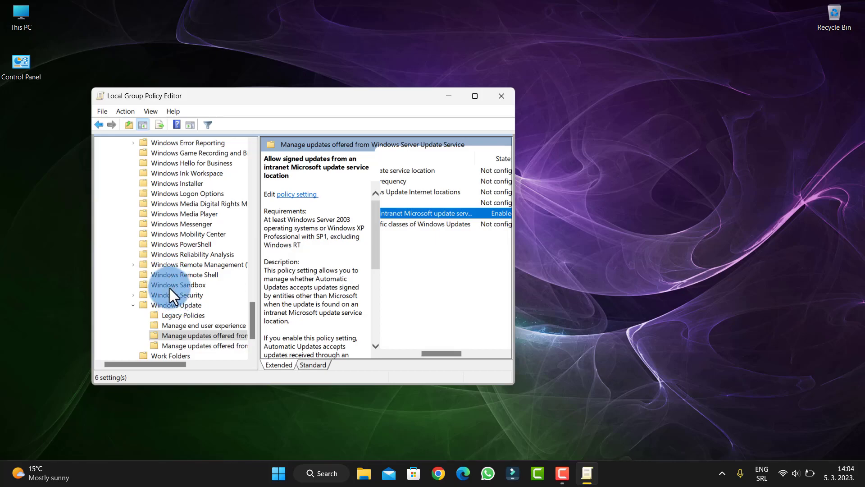
{"action": "scroll", "coordinate": [169, 288], "scroll_direction": "down", "scroll_amount": 1}
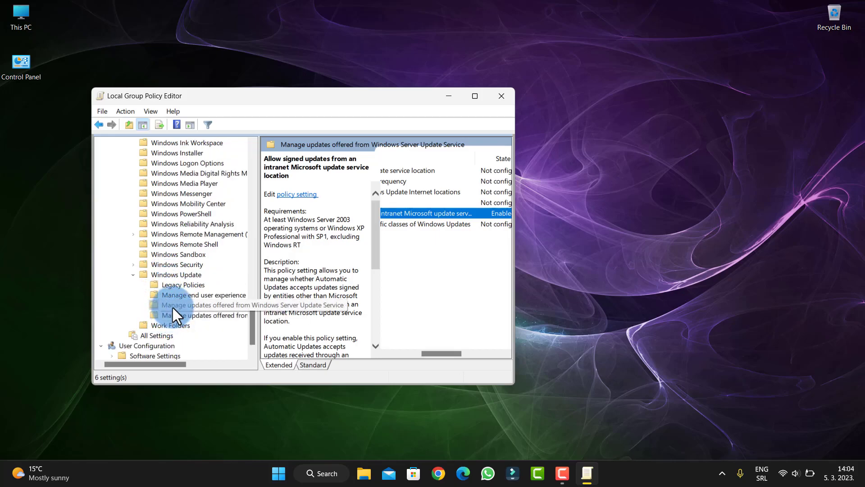
{"action": "left_click", "coordinate": [170, 305]}
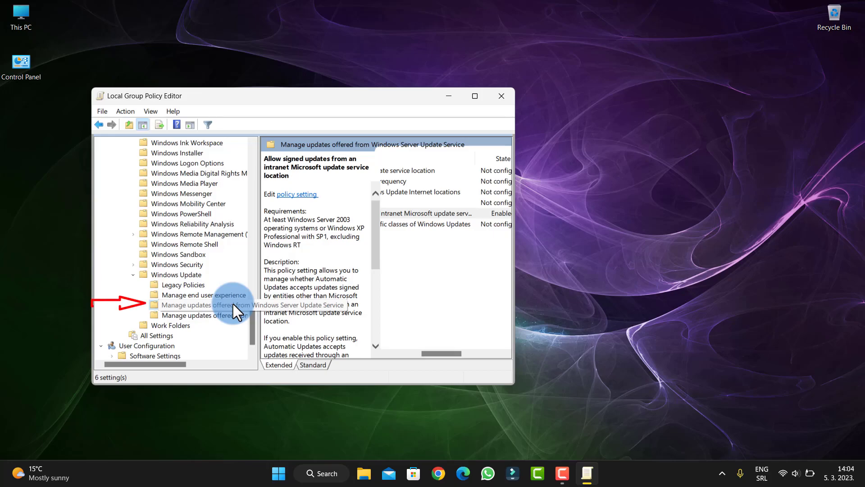
{"action": "left_click_drag", "start_coordinate": [434, 354], "coordinate": [400, 351]}
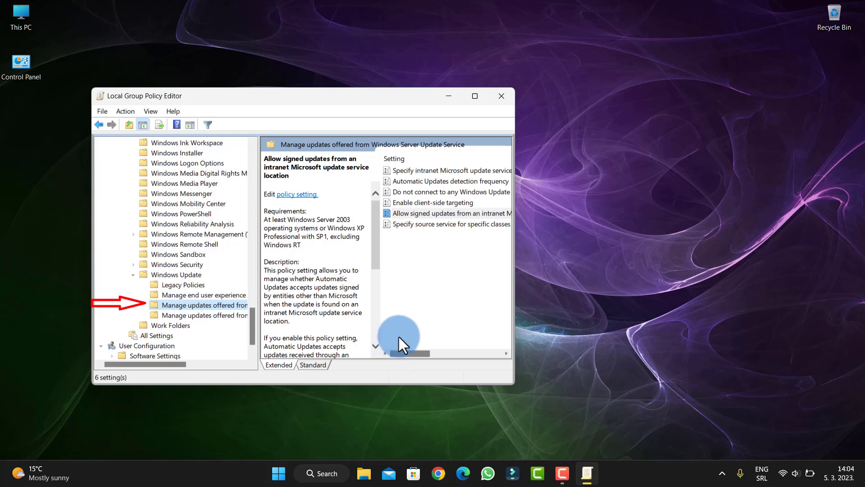
{"action": "left_click_drag", "start_coordinate": [396, 350], "coordinate": [454, 222]}
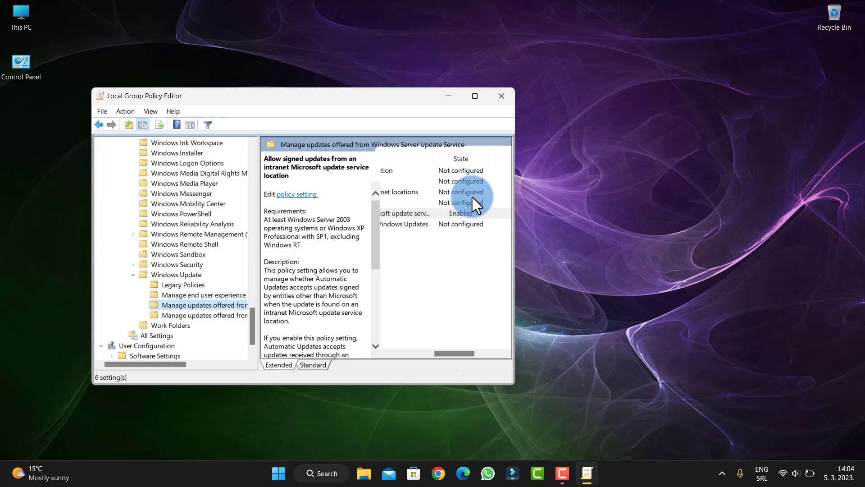
{"action": "left_click_drag", "start_coordinate": [452, 355], "coordinate": [406, 355]}
Switch the intranet signed-updates policy to Not Configured, then Enabled, and apply it
{"action": "double_click", "coordinate": [416, 215]}
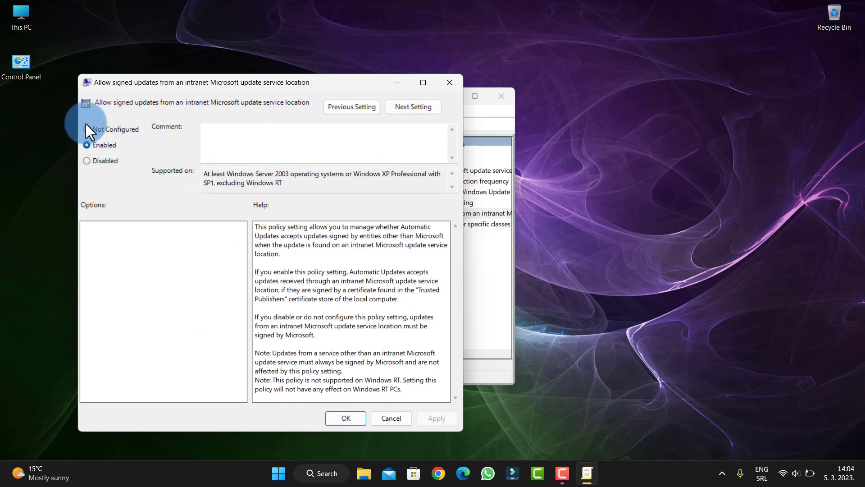
{"action": "left_click", "coordinate": [86, 129]}
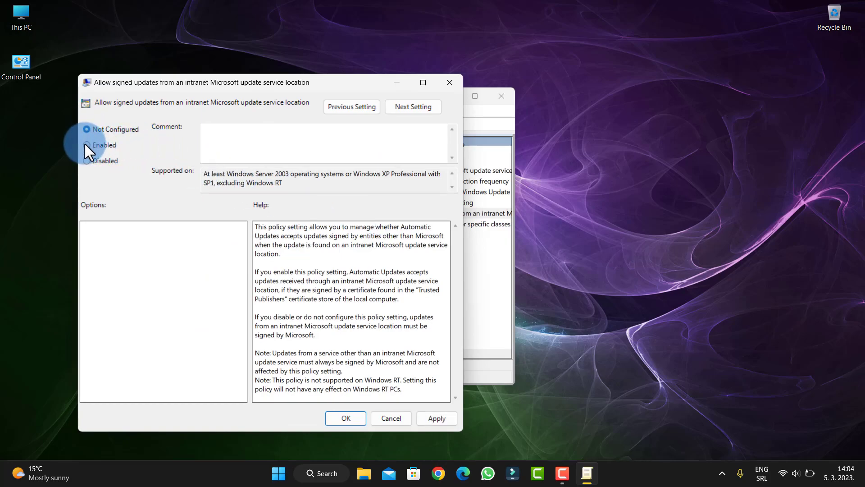
{"action": "left_click", "coordinate": [87, 145]}
{"action": "left_click", "coordinate": [431, 421]}
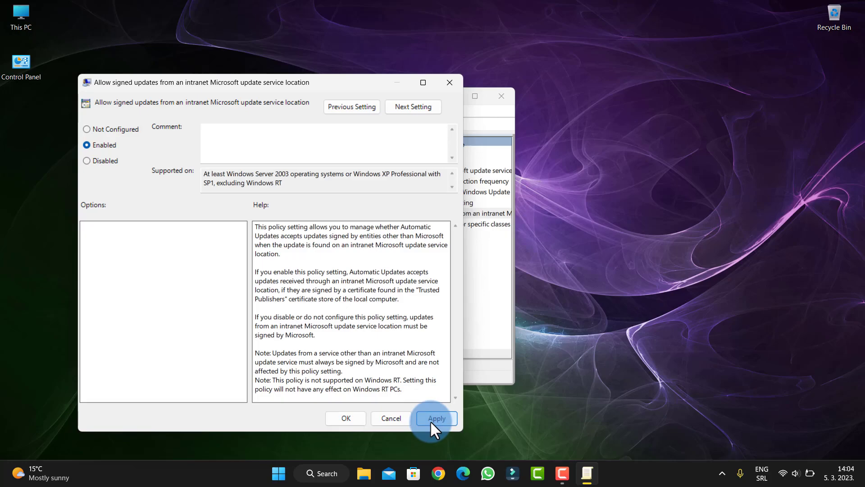
{"action": "left_click", "coordinate": [347, 417]}
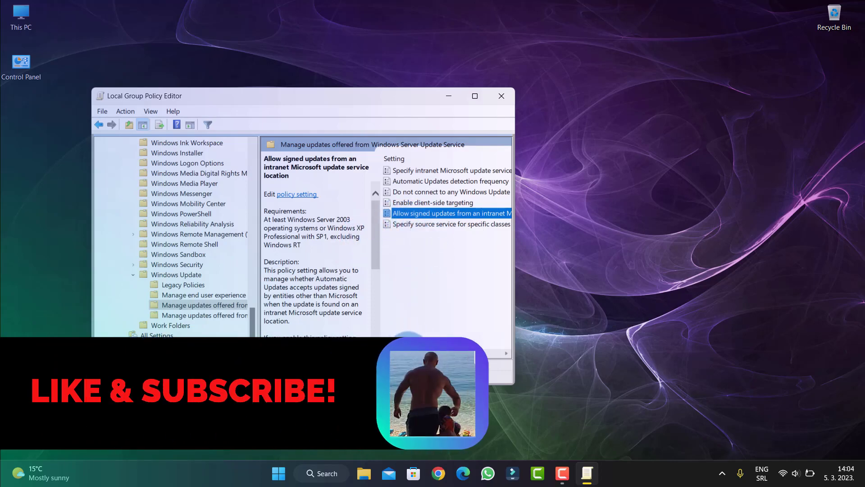
{"action": "left_click_drag", "start_coordinate": [429, 354], "coordinate": [446, 354]}
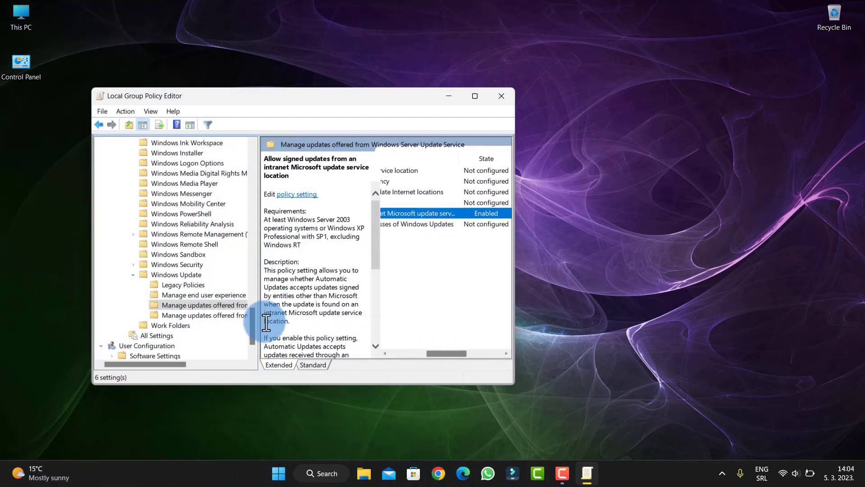
Review the Manage end user experience and Windows Update-offered policy groups
{"action": "left_click", "coordinate": [186, 294]}
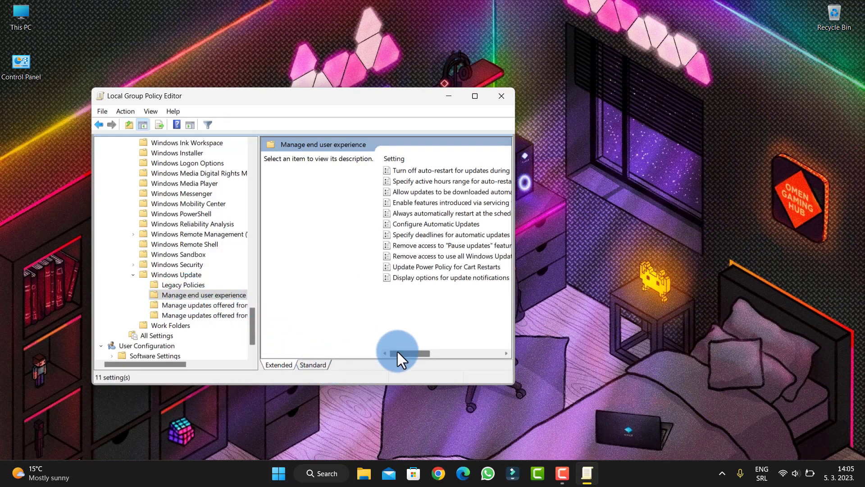
{"action": "mouse_move", "coordinate": [398, 354]}
{"action": "left_mouse_down"}
{"action": "mouse_move", "coordinate": [439, 354]}
{"action": "mouse_move", "coordinate": [386, 355]}
{"action": "left_mouse_up"}
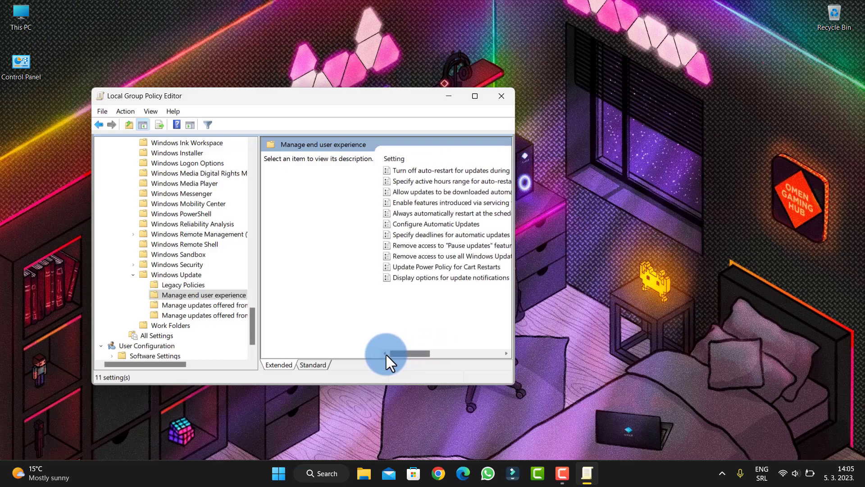
{"action": "left_click", "coordinate": [183, 315]}
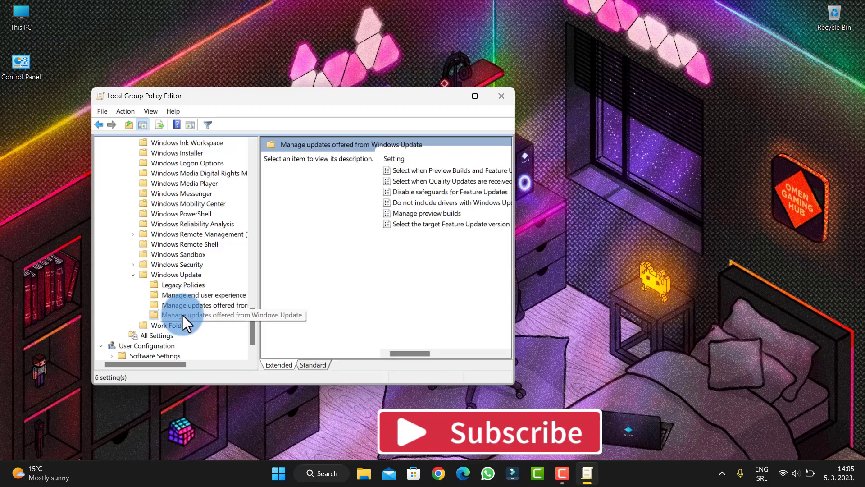
{"action": "left_click_drag", "start_coordinate": [399, 354], "coordinate": [361, 354]}
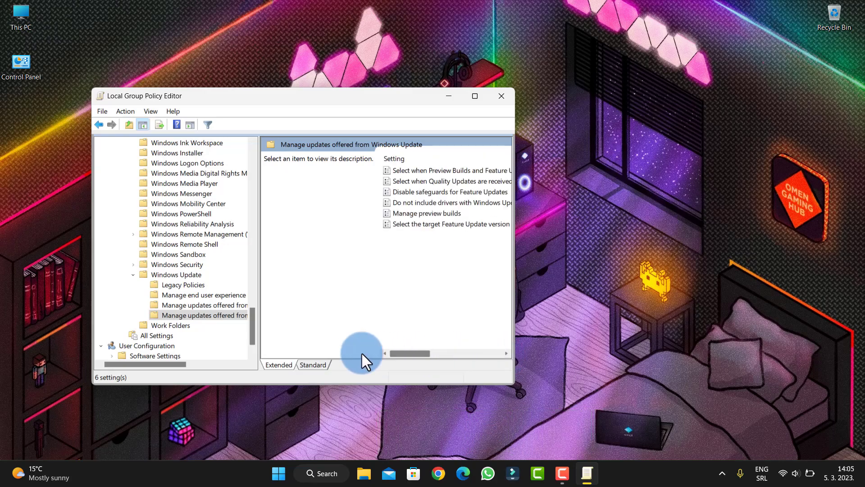
Return to the Windows Server Update Service policies, check their States, and close the editor
{"action": "left_click", "coordinate": [185, 304]}
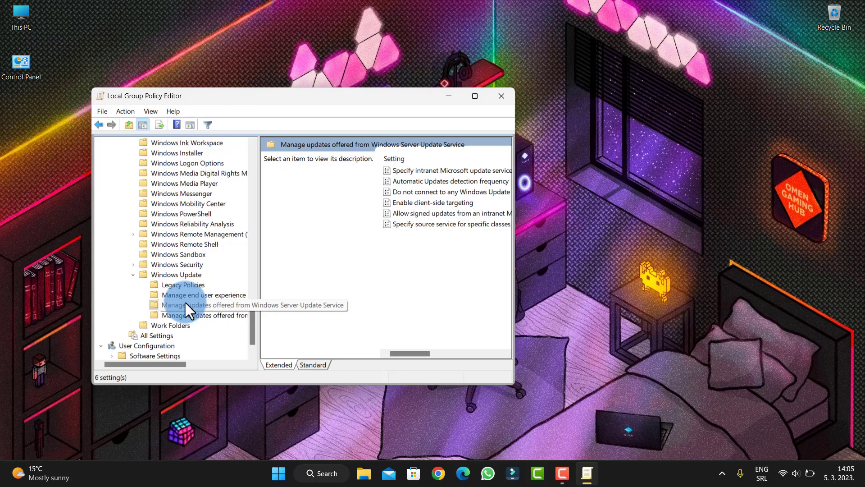
{"action": "mouse_move", "coordinate": [412, 353]}
{"action": "left_mouse_down"}
{"action": "mouse_move", "coordinate": [428, 354]}
{"action": "mouse_move", "coordinate": [407, 353]}
{"action": "left_mouse_up"}
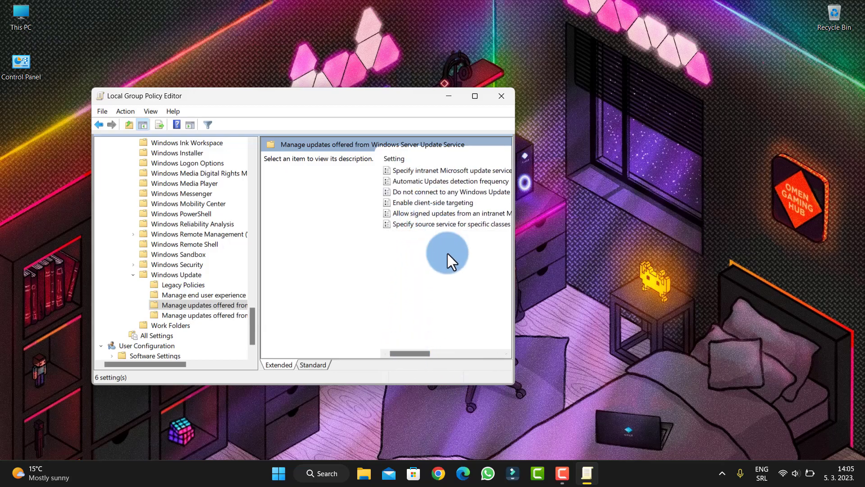
{"action": "mouse_move", "coordinate": [416, 352]}
{"action": "left_mouse_down"}
{"action": "mouse_move", "coordinate": [452, 353]}
{"action": "mouse_move", "coordinate": [412, 354]}
{"action": "left_mouse_up"}
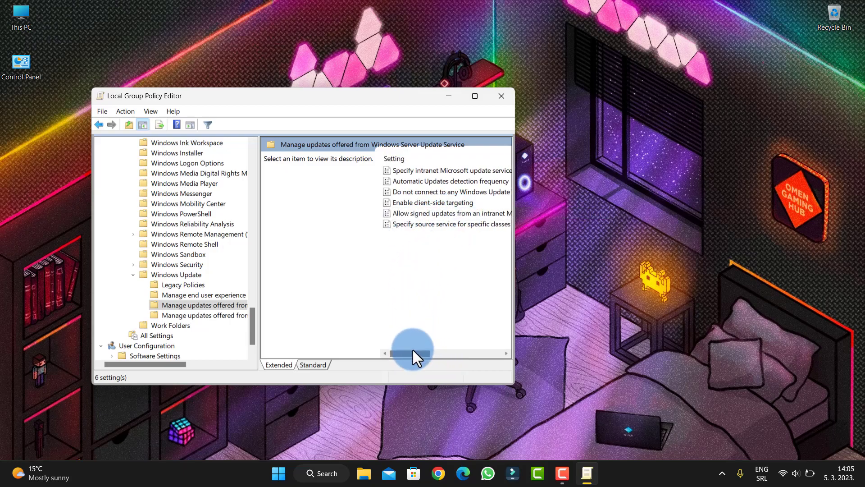
{"action": "left_click_drag", "start_coordinate": [411, 351], "coordinate": [438, 355]}
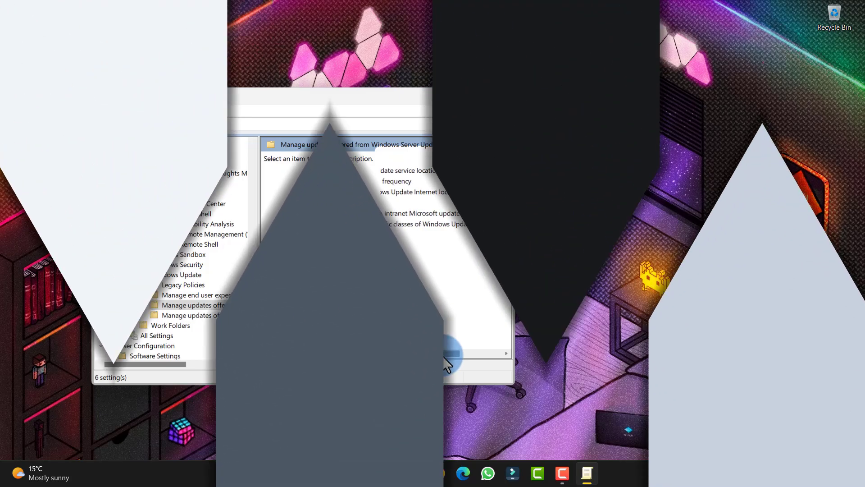
{"action": "left_click_drag", "start_coordinate": [444, 356], "coordinate": [454, 356]}
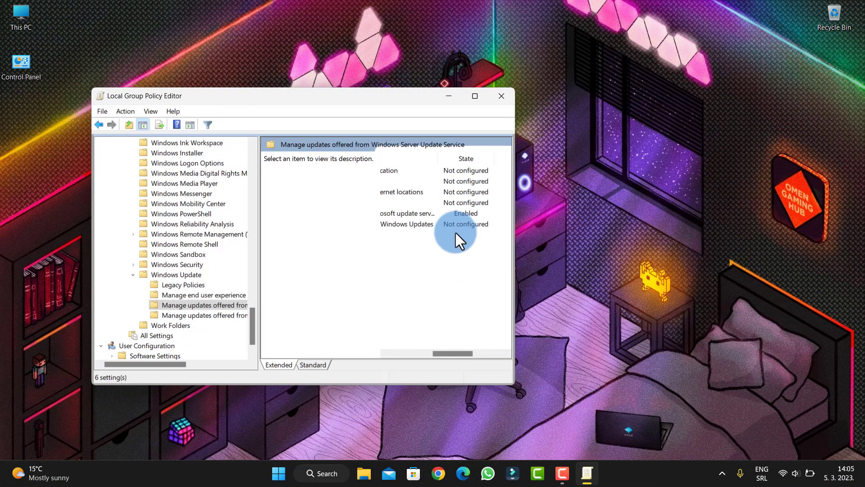
{"action": "left_click_drag", "start_coordinate": [446, 352], "coordinate": [383, 364]}
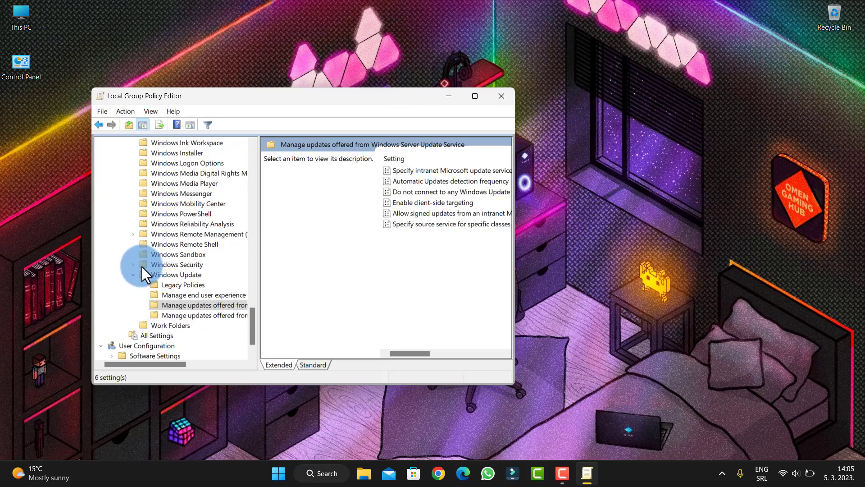
{"action": "left_click", "coordinate": [501, 94]}
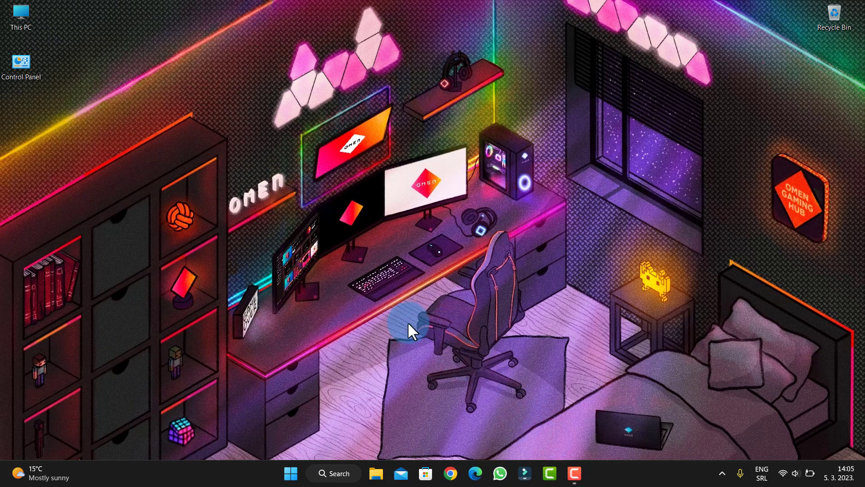
Launch Settings from Start and go to Windows Update > Windows Insider Program
{"action": "left_click", "coordinate": [291, 471]}
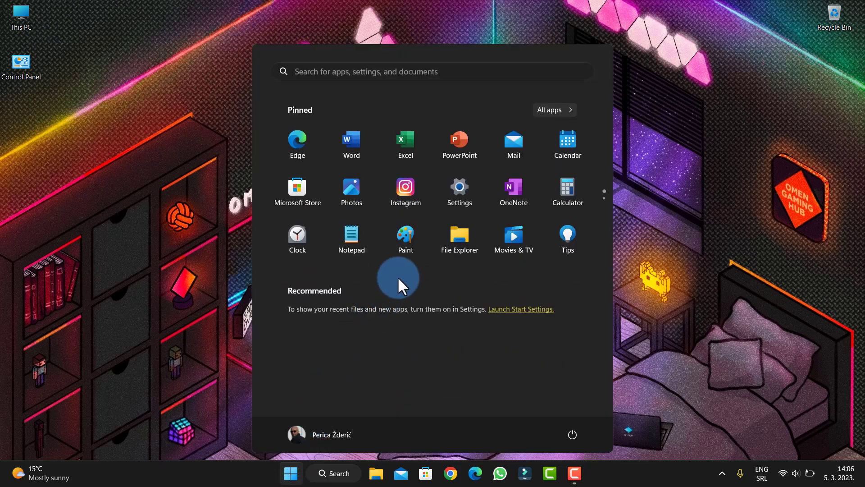
{"action": "left_click", "coordinate": [459, 188]}
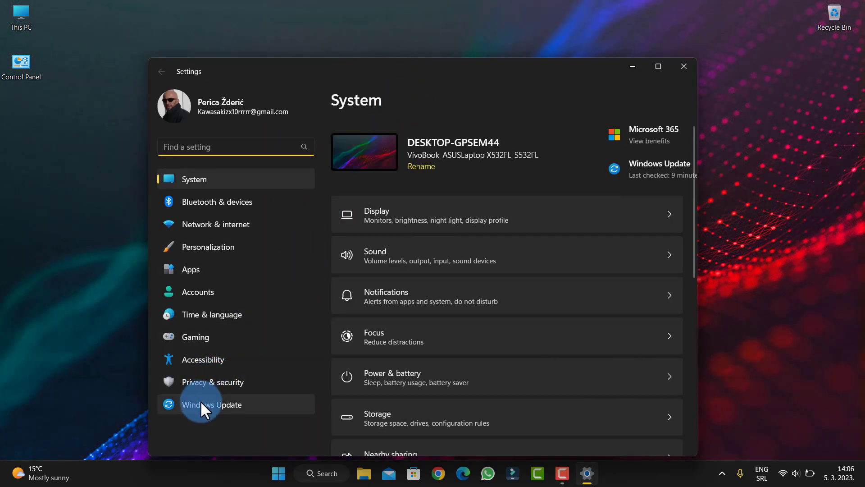
{"action": "left_click", "coordinate": [201, 403]}
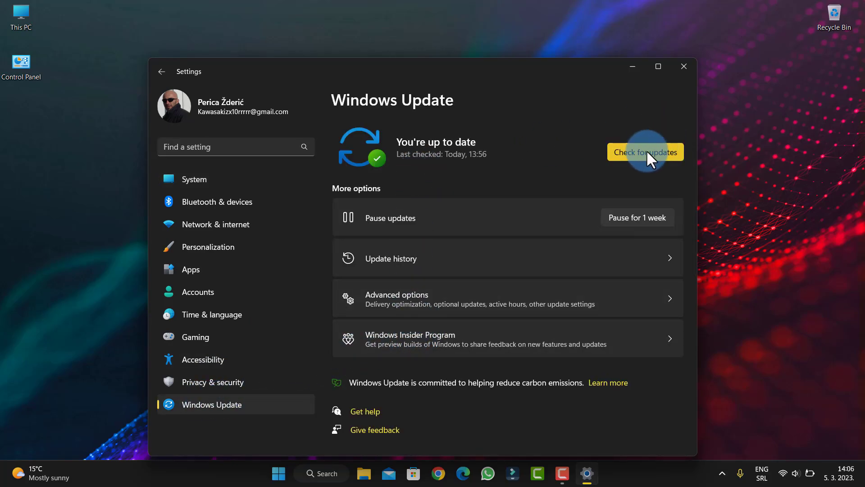
{"action": "left_click", "coordinate": [409, 336]}
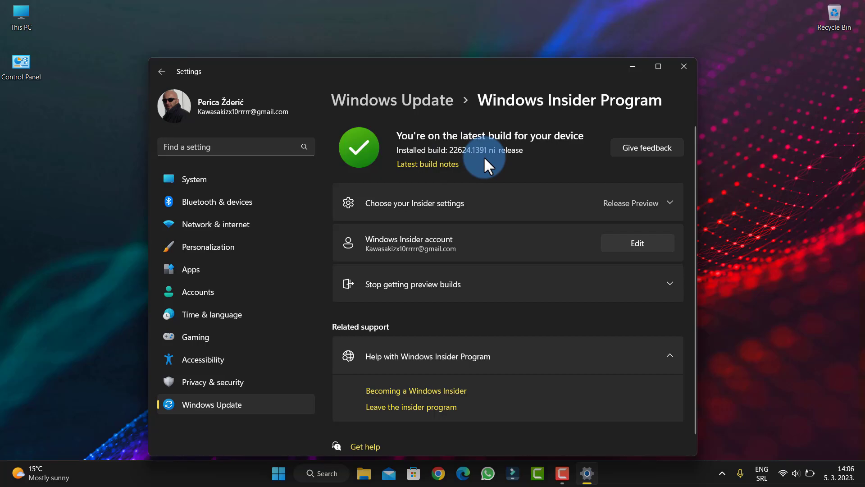
Switch the Insider channel from Beta to Release Preview in Choose your Insider settings
{"action": "scroll", "coordinate": [483, 156], "scroll_direction": "down", "scroll_amount": 1}
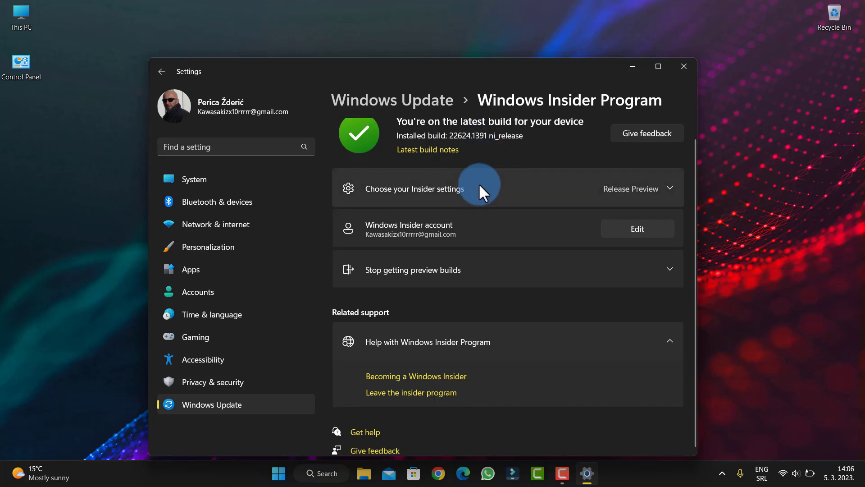
{"action": "left_click", "coordinate": [668, 180]}
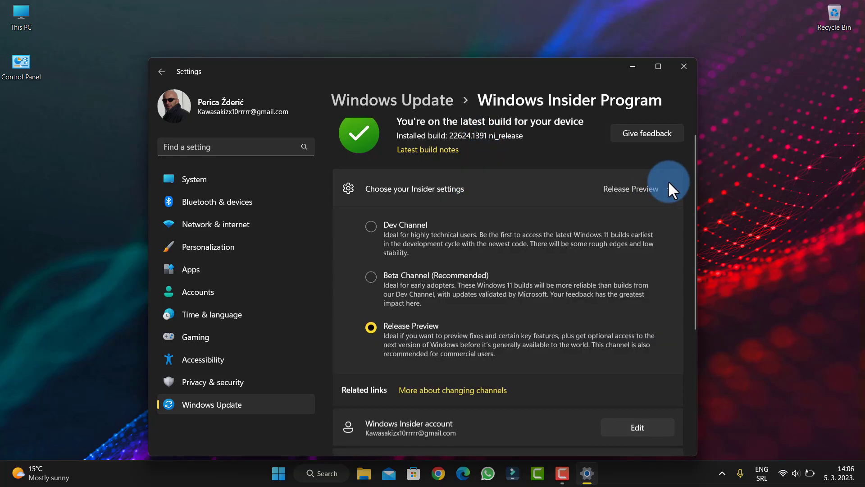
{"action": "left_click", "coordinate": [367, 278]}
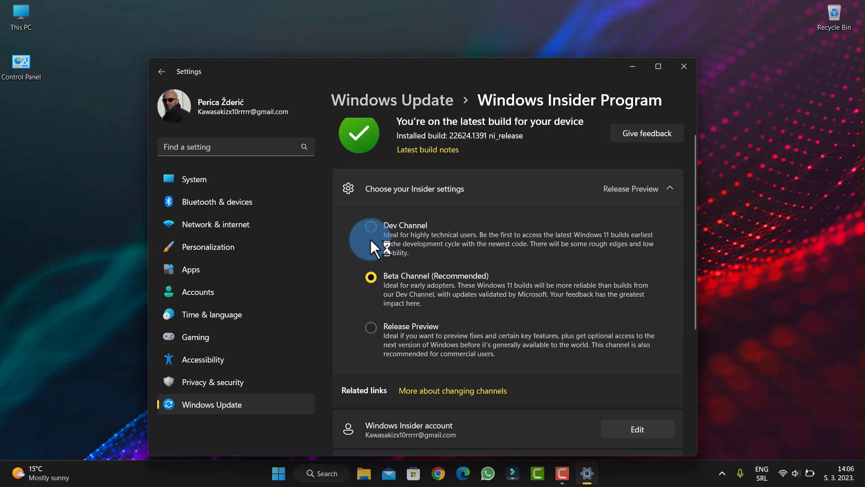
{"action": "left_click", "coordinate": [370, 288]}
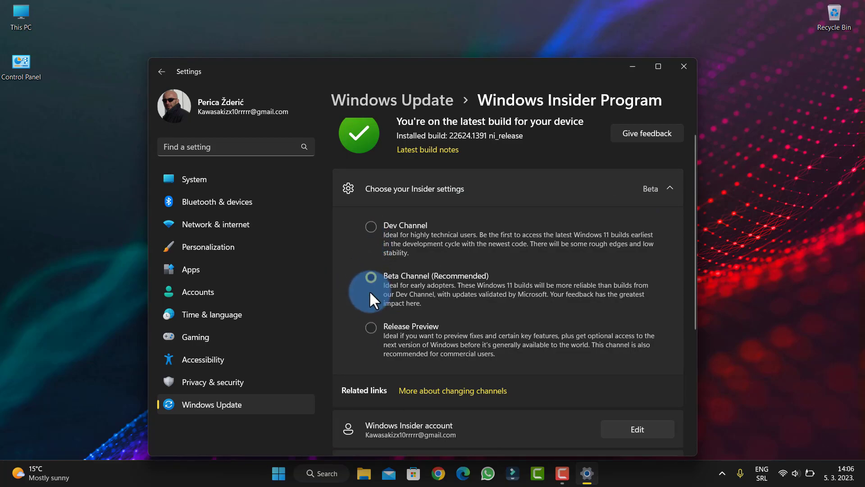
{"action": "left_click", "coordinate": [370, 326]}
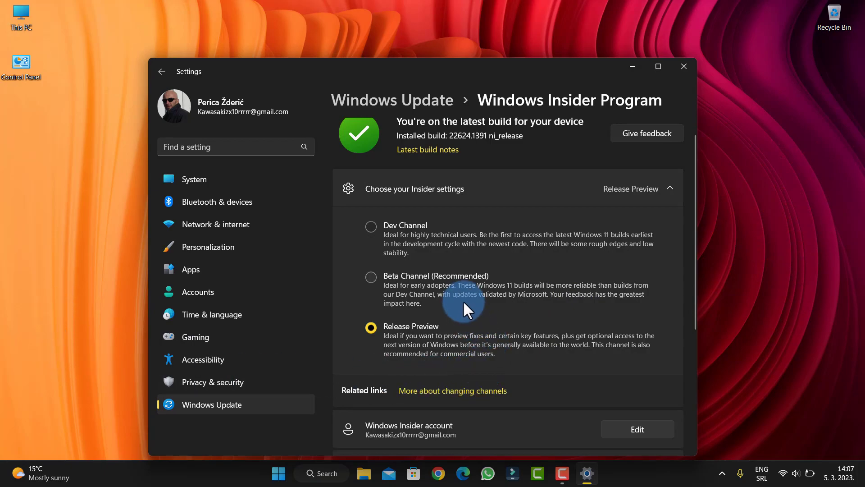
{"action": "scroll", "coordinate": [463, 300], "scroll_direction": "down", "scroll_amount": 2}
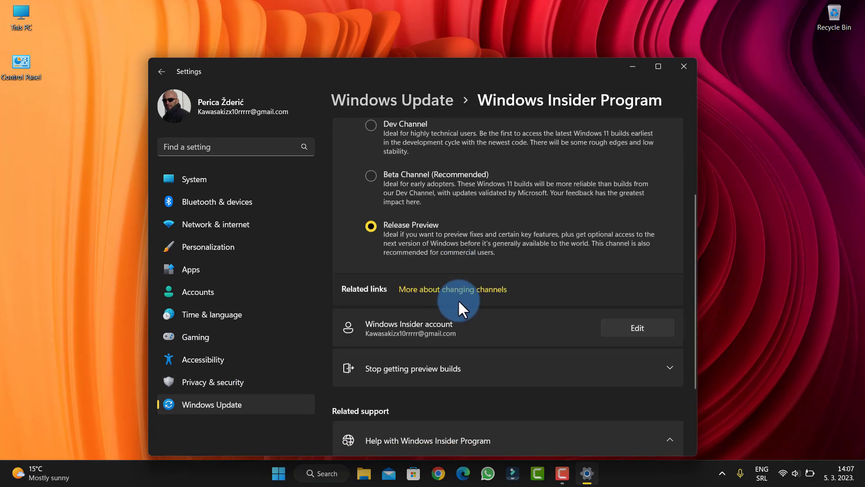
{"action": "scroll", "coordinate": [421, 293], "scroll_direction": "down", "scroll_amount": 2}
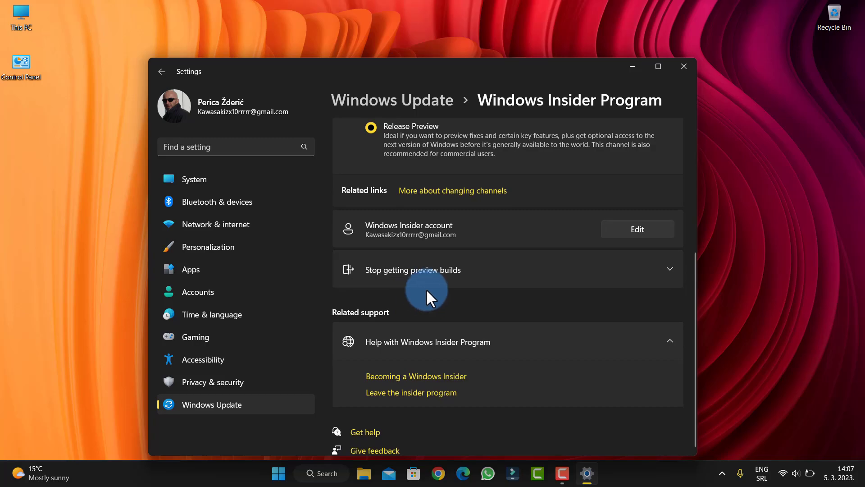
{"action": "scroll", "coordinate": [415, 293], "scroll_direction": "up", "scroll_amount": 3}
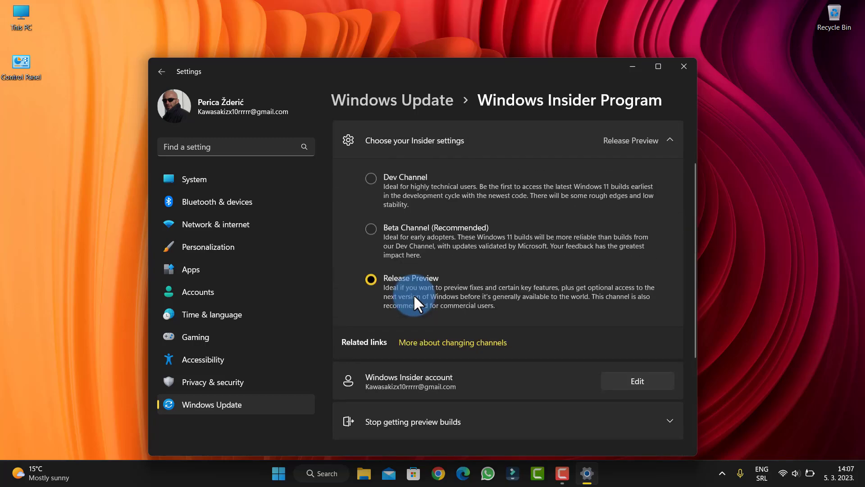
{"action": "scroll", "coordinate": [414, 301], "scroll_direction": "down", "scroll_amount": 3}
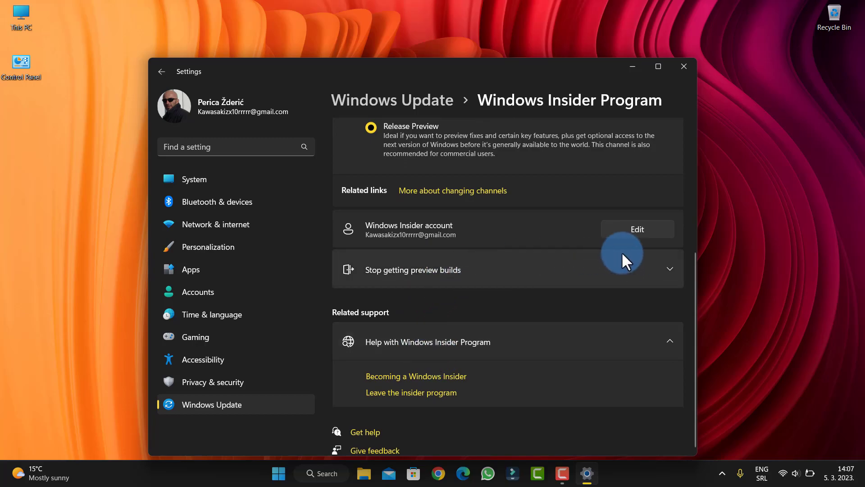
Under Stop getting preview builds, turn on 'Unenroll this device when the next version of Windows releases'
{"action": "left_click", "coordinate": [658, 269]}
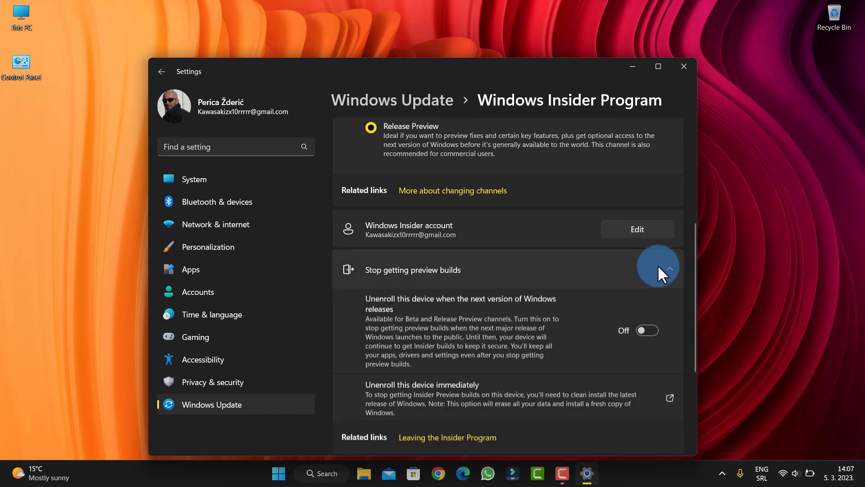
{"action": "left_click", "coordinate": [645, 330]}
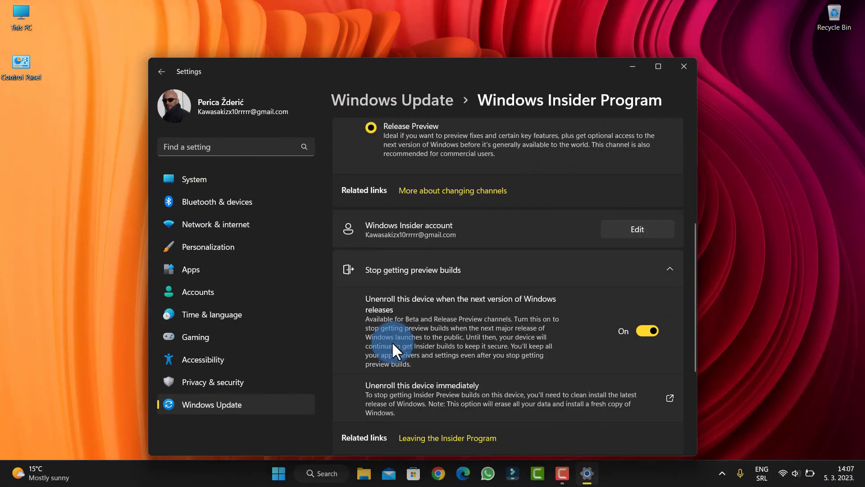
{"action": "scroll", "coordinate": [504, 365], "scroll_direction": "down", "scroll_amount": 3}
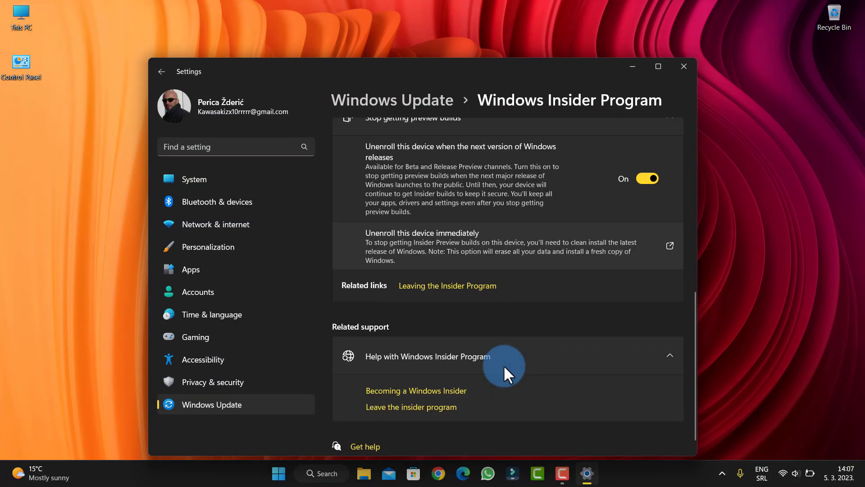
{"action": "scroll", "coordinate": [501, 356], "scroll_direction": "up", "scroll_amount": 3}
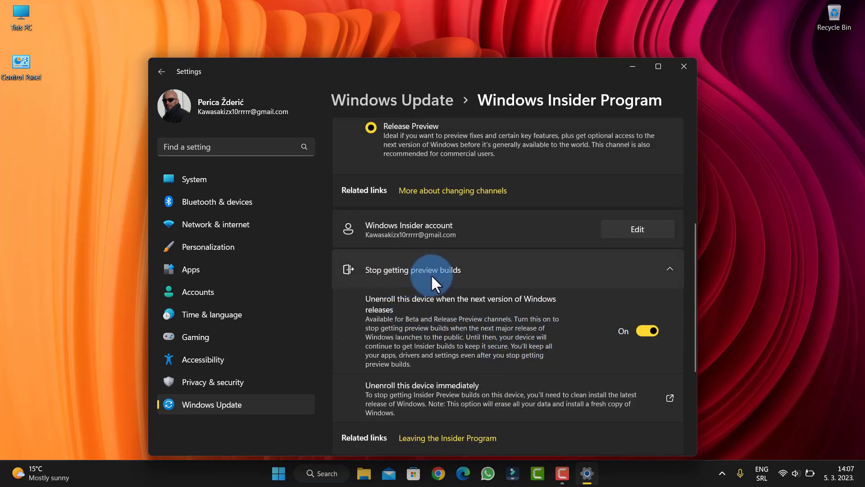
{"action": "scroll", "coordinate": [476, 345], "scroll_direction": "up", "scroll_amount": 3}
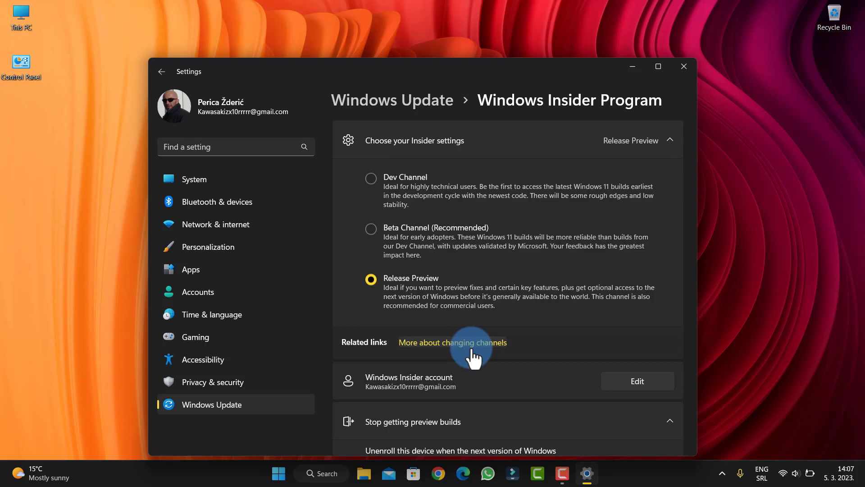
{"action": "scroll", "coordinate": [471, 354], "scroll_direction": "down", "scroll_amount": 2}
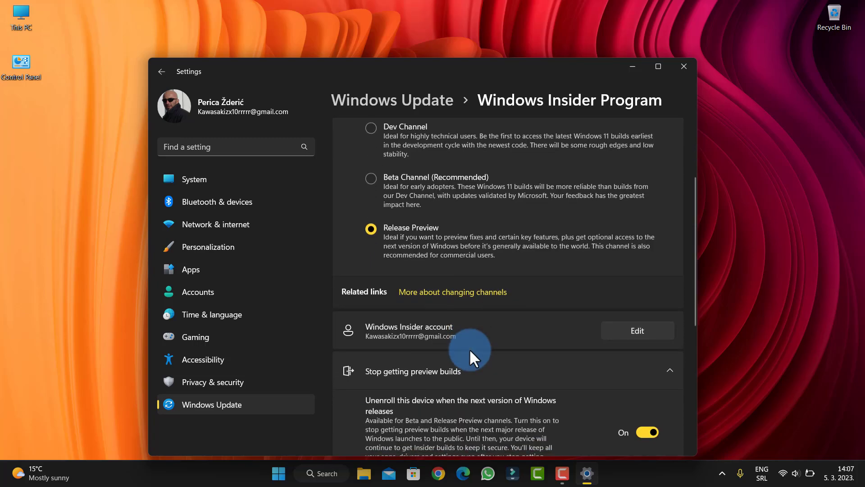
{"action": "scroll", "coordinate": [464, 355], "scroll_direction": "down", "scroll_amount": 2}
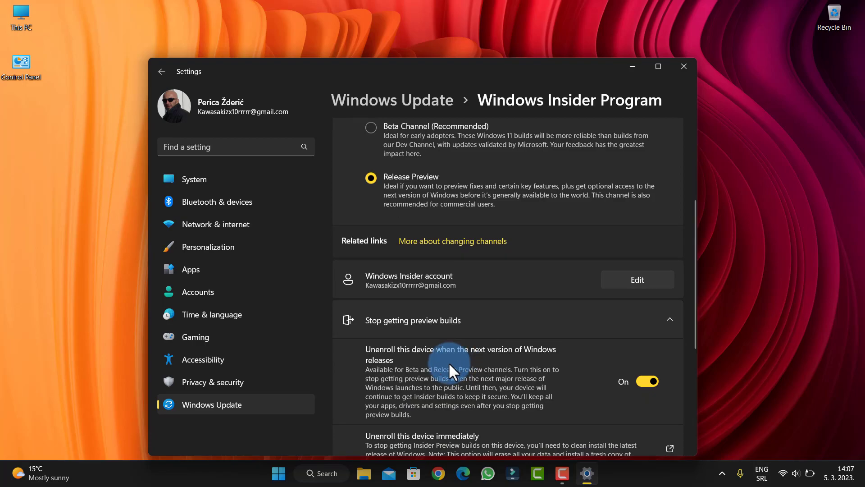
{"action": "scroll", "coordinate": [448, 361], "scroll_direction": "up", "scroll_amount": 3}
{"action": "scroll", "coordinate": [447, 361], "scroll_direction": "up", "scroll_amount": 1}
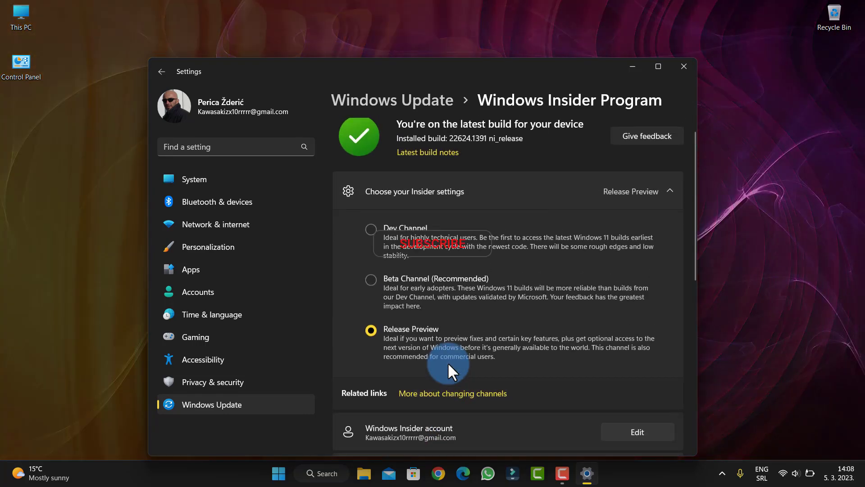
{"action": "scroll", "coordinate": [447, 361], "scroll_direction": "down", "scroll_amount": 2}
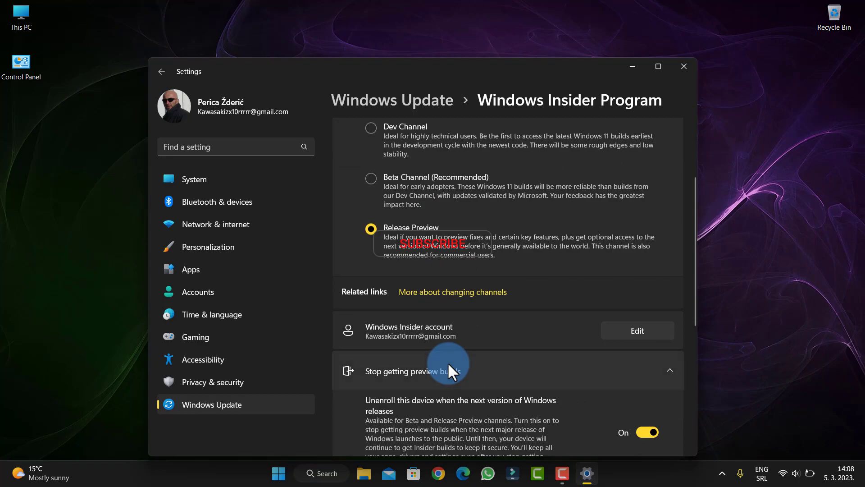
{"action": "scroll", "coordinate": [448, 361], "scroll_direction": "down", "scroll_amount": 1}
{"action": "scroll", "coordinate": [448, 361], "scroll_direction": "up", "scroll_amount": 3}
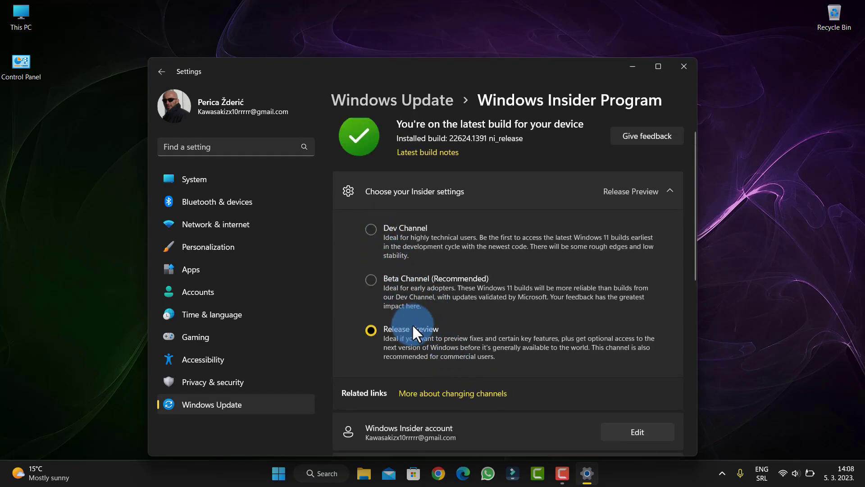
{"action": "scroll", "coordinate": [412, 323], "scroll_direction": "down", "scroll_amount": 1}
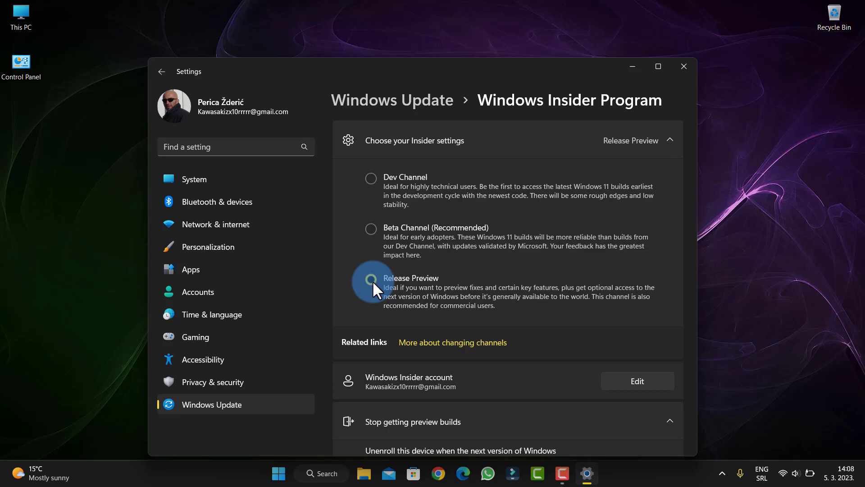
{"action": "scroll", "coordinate": [372, 280], "scroll_direction": "down", "scroll_amount": 1}
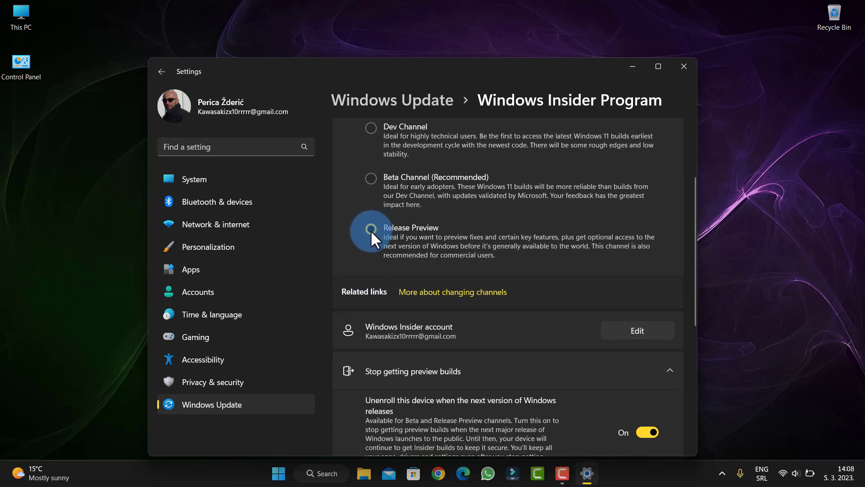
{"action": "scroll", "coordinate": [371, 241], "scroll_direction": "down", "scroll_amount": 1}
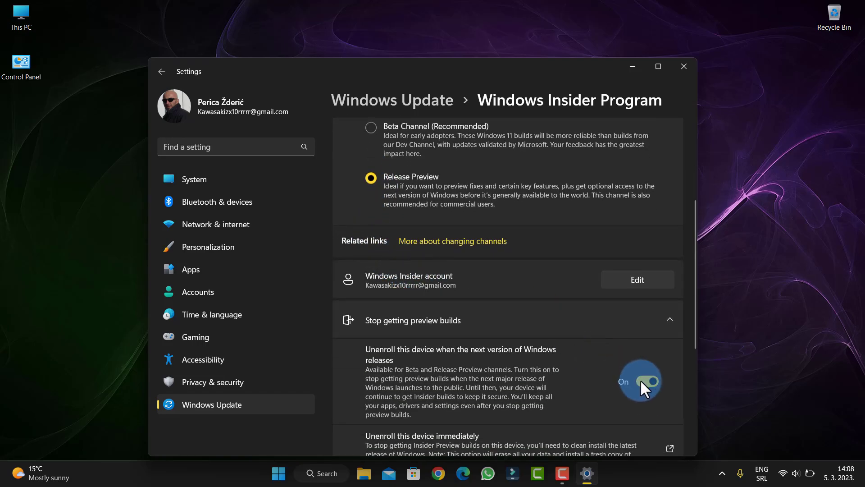
{"action": "scroll", "coordinate": [645, 380], "scroll_direction": "down", "scroll_amount": 1}
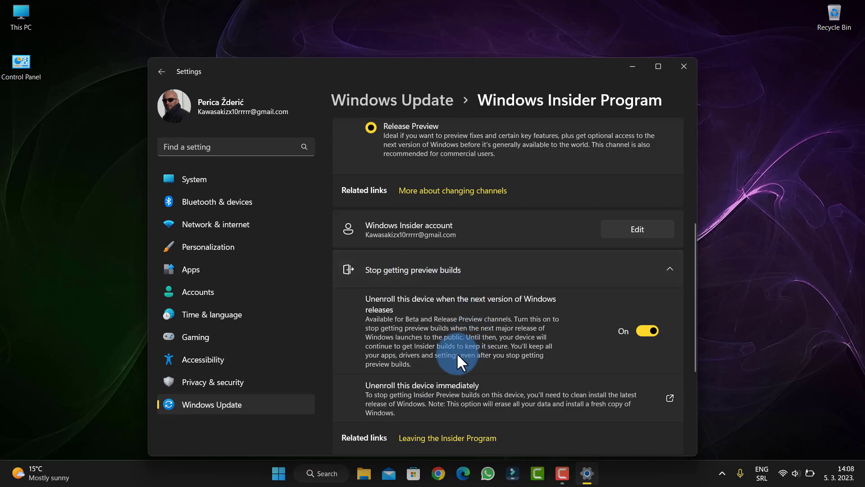
{"action": "scroll", "coordinate": [431, 343], "scroll_direction": "down", "scroll_amount": 1}
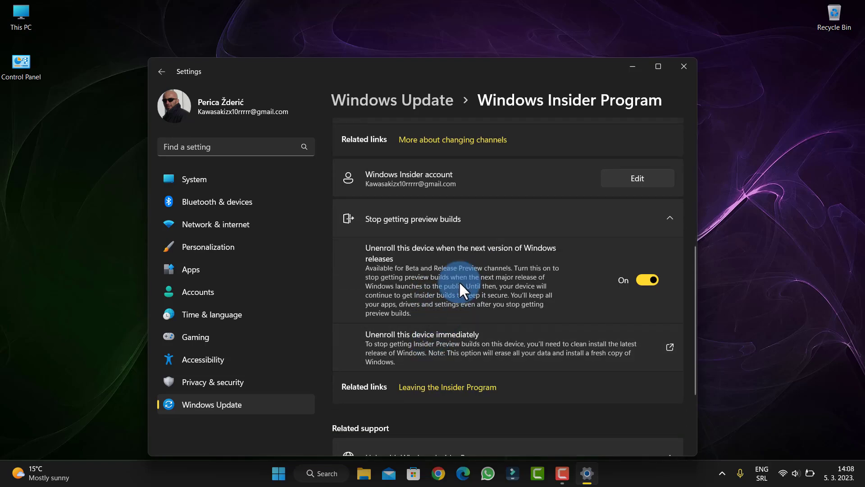
Close the Settings window and relaunch Settings from the Start menu's pinned apps
{"action": "left_click", "coordinate": [678, 69]}
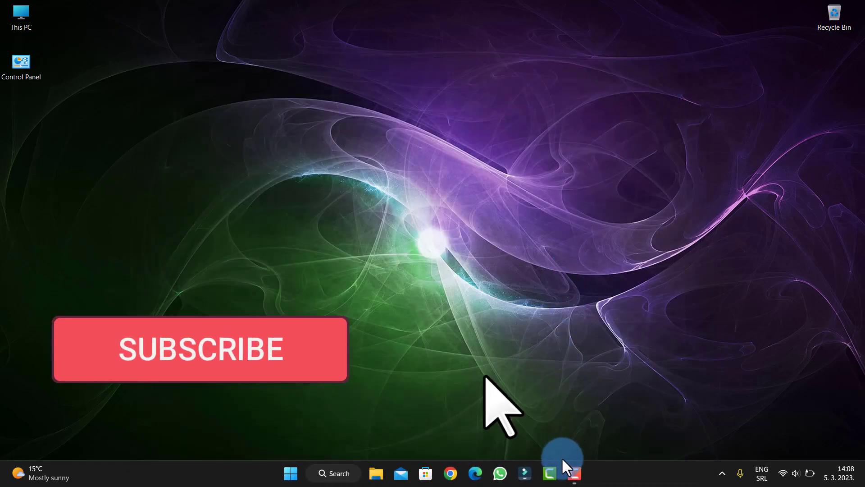
{"action": "left_click", "coordinate": [291, 473]}
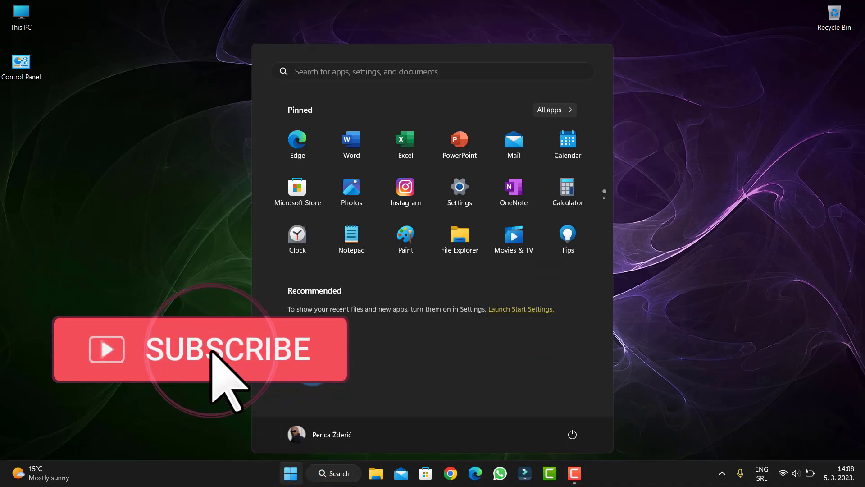
{"action": "left_click", "coordinate": [455, 190]}
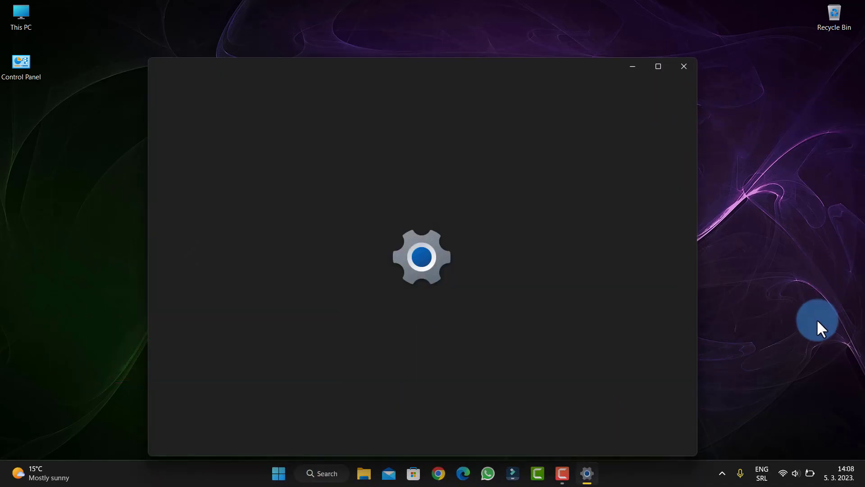